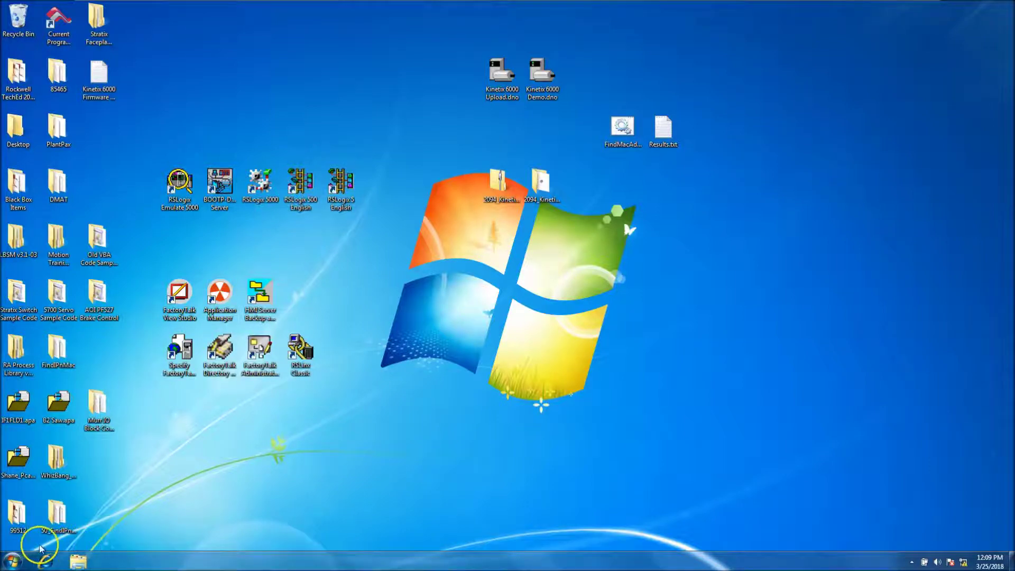
Search the system for "device", open Device Manager and move its window toward the middle of the desktop
left_click(12, 561)
left_click(55, 535)
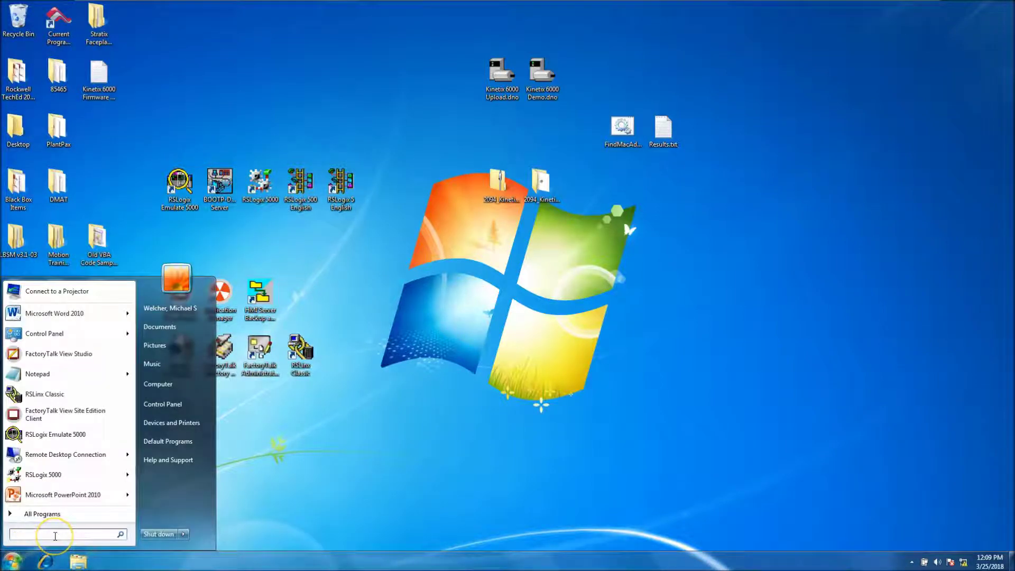
type("device")
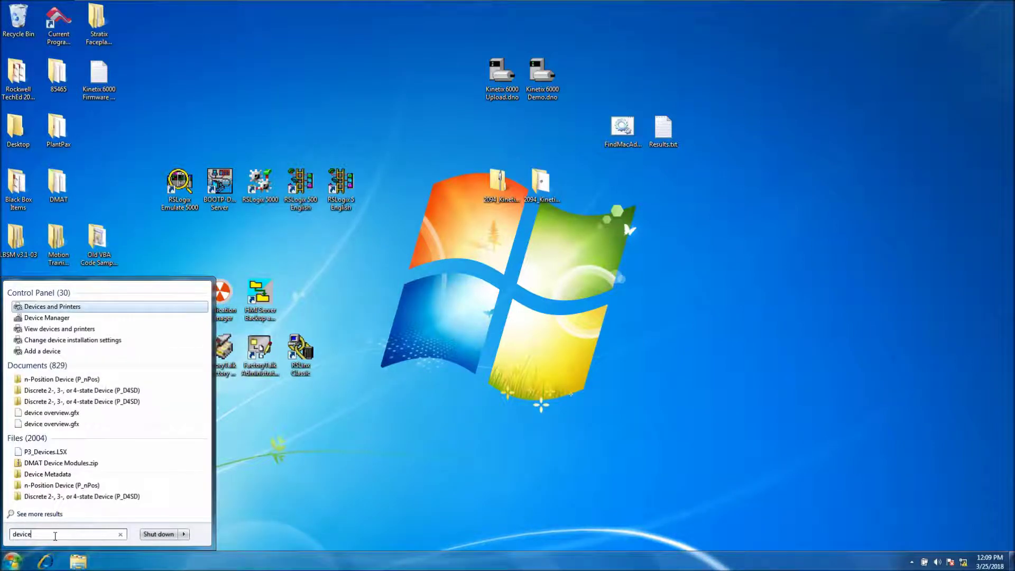
left_click(53, 323)
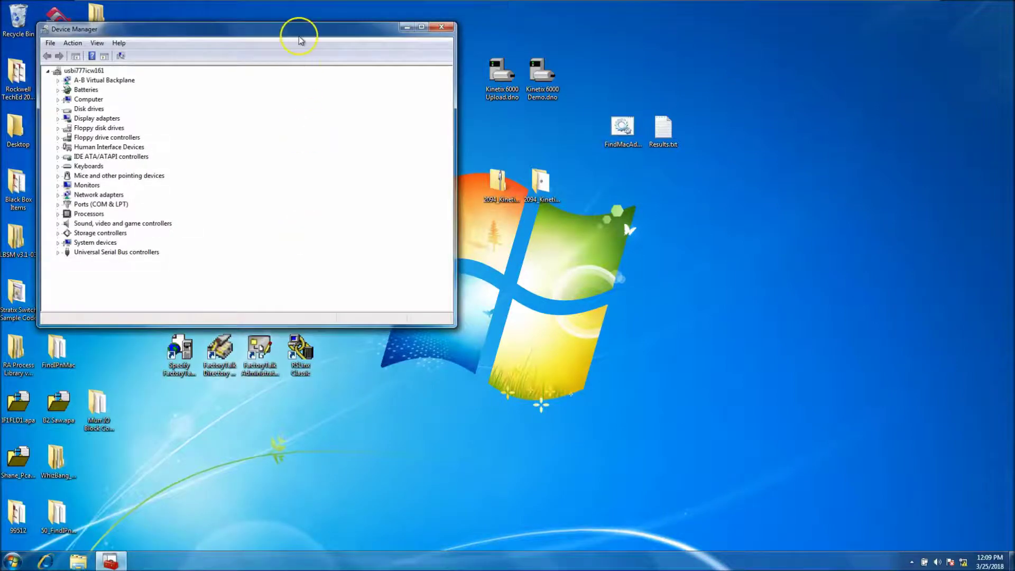
left_click_drag(299, 37, 620, 259)
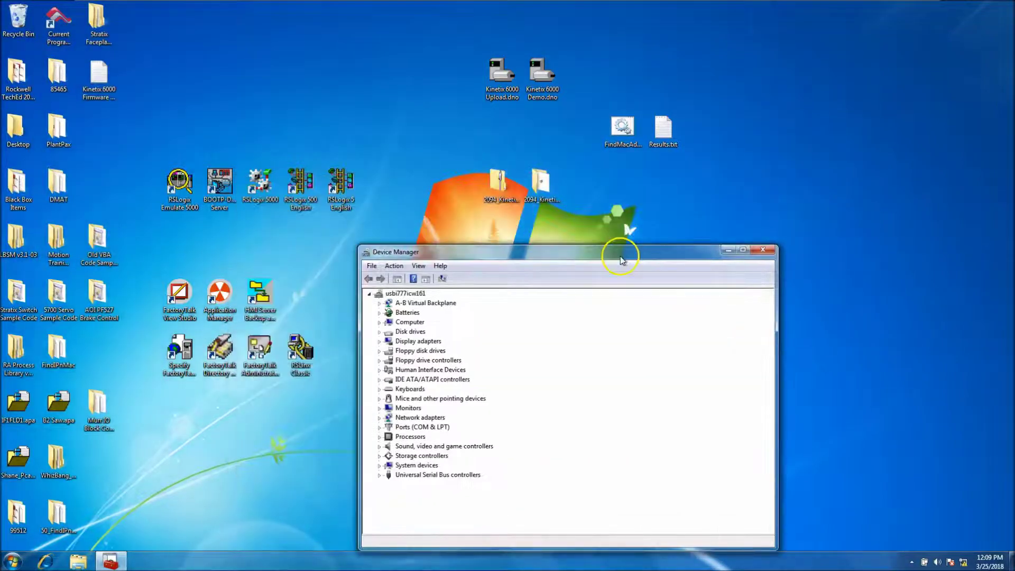
left_click(502, 220)
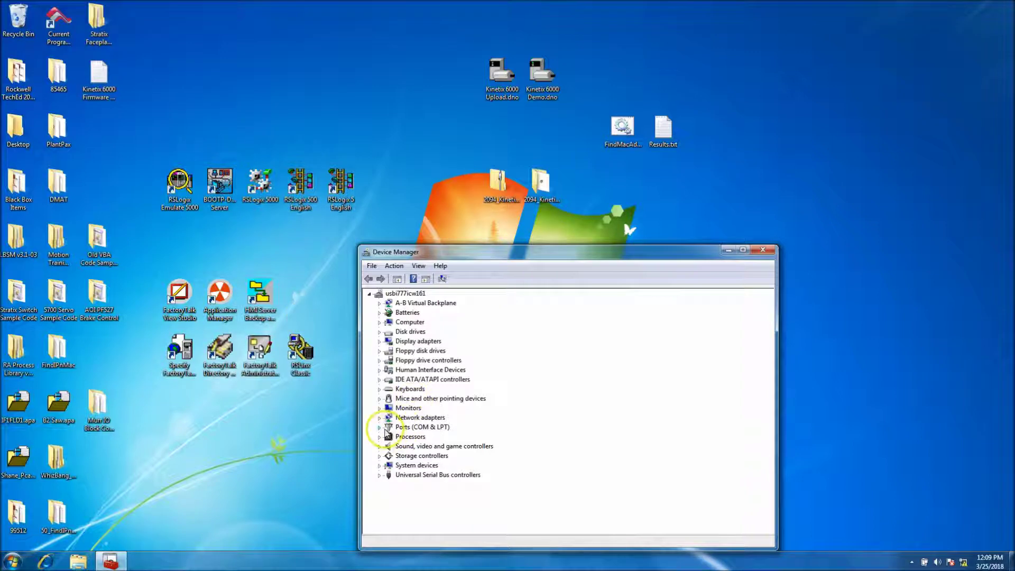
Examine the port settings and driver details of the Allen-Bradley 1203-USB device listed under Ports (COM & LPT)
left_click(380, 428)
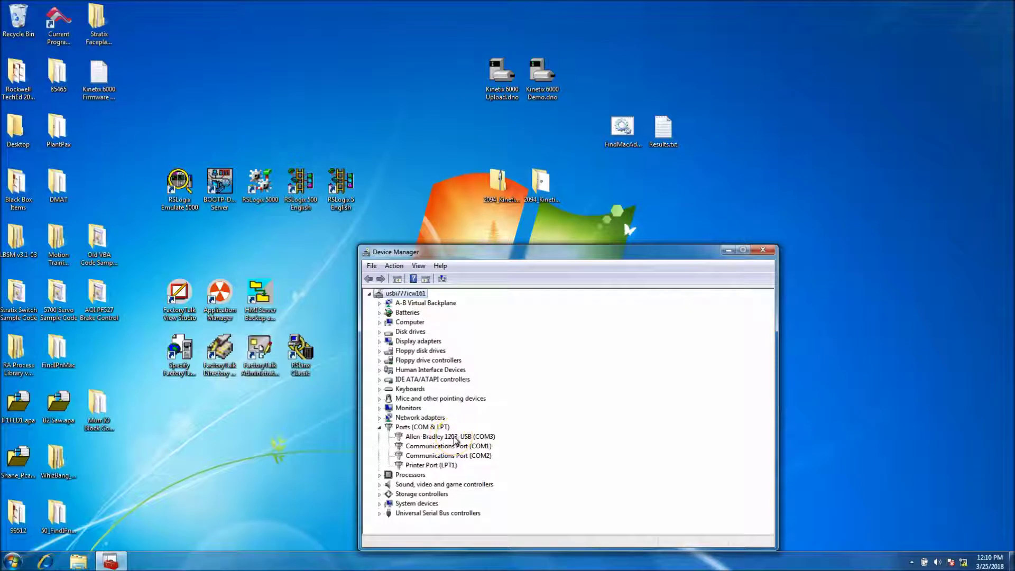
right_click(469, 437)
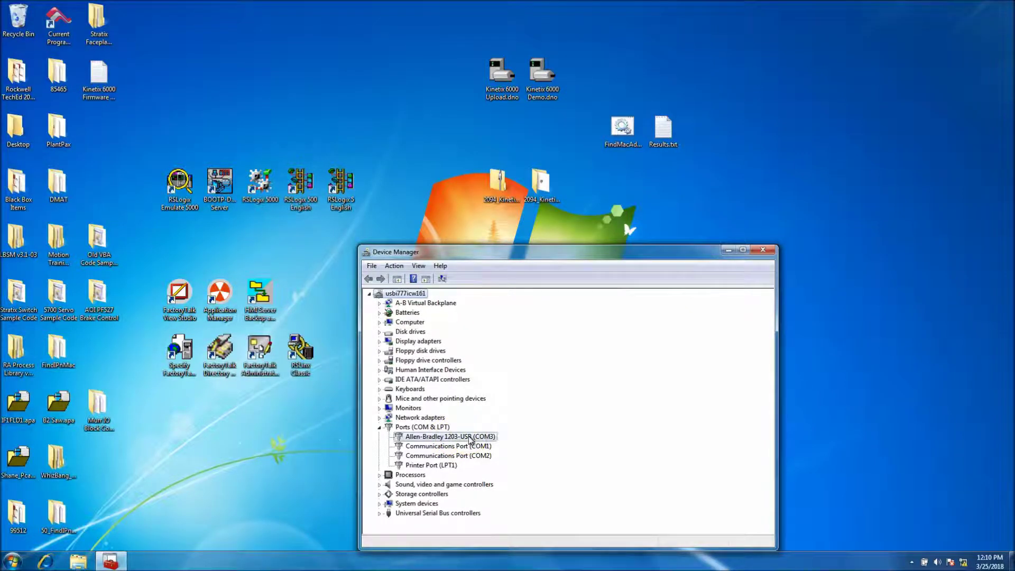
left_click(502, 502)
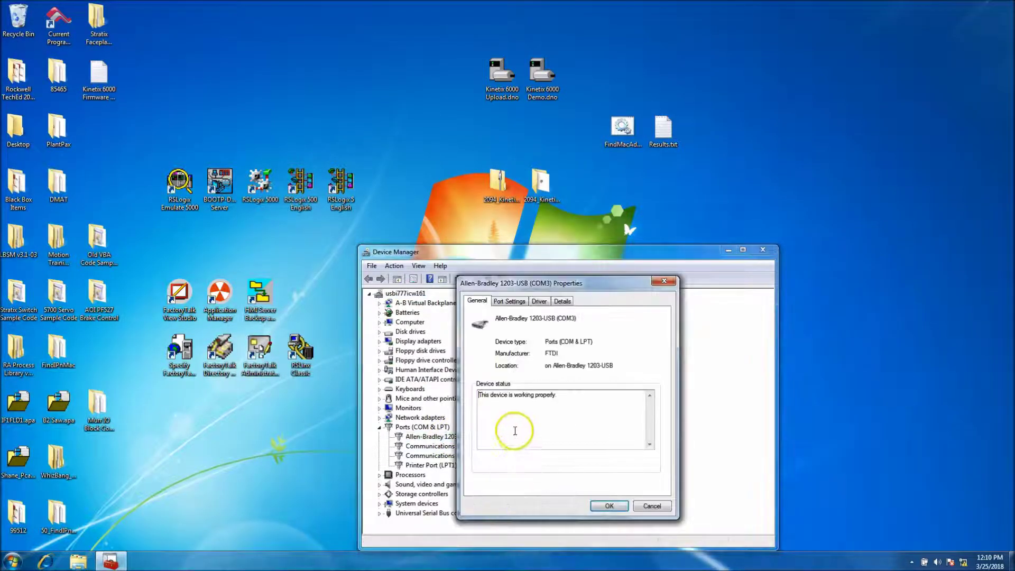
left_click(516, 303)
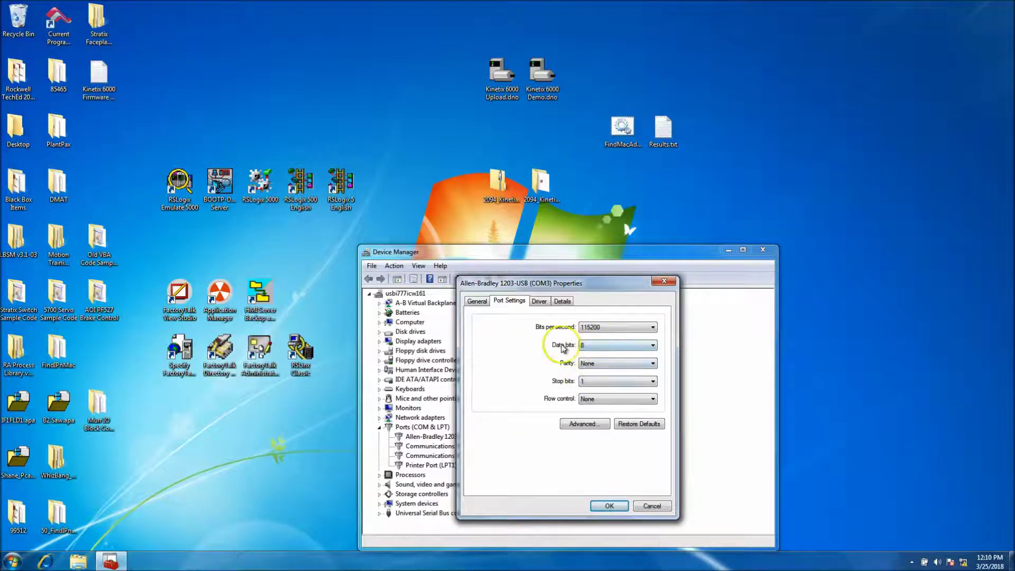
left_click_drag(521, 289, 657, 289)
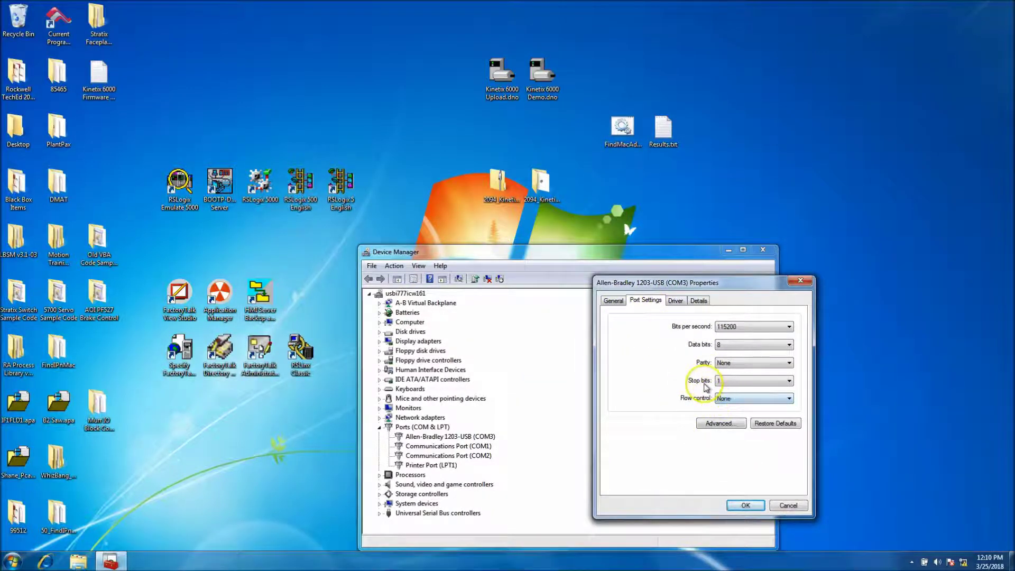
left_click(676, 300)
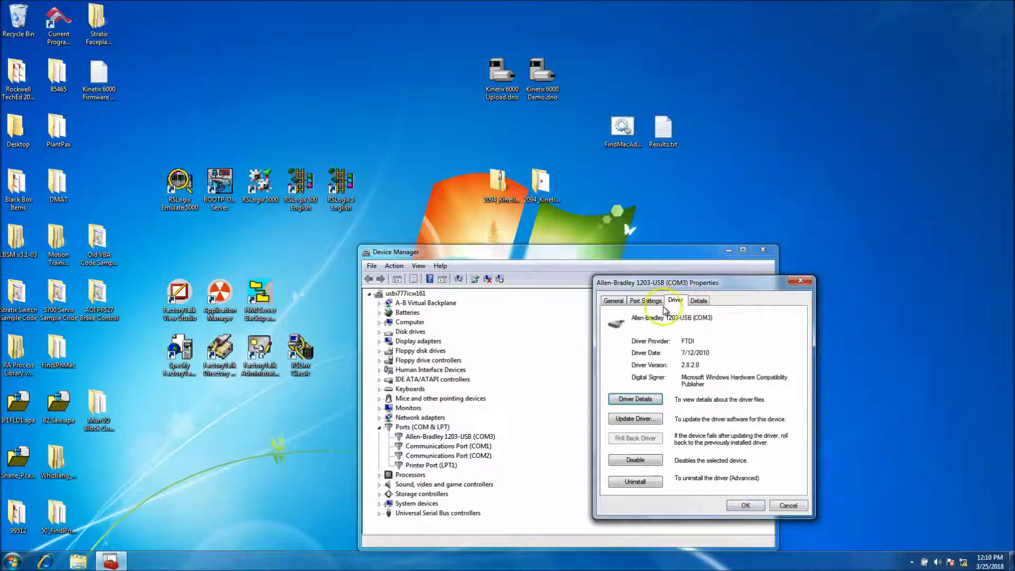
left_click(646, 300)
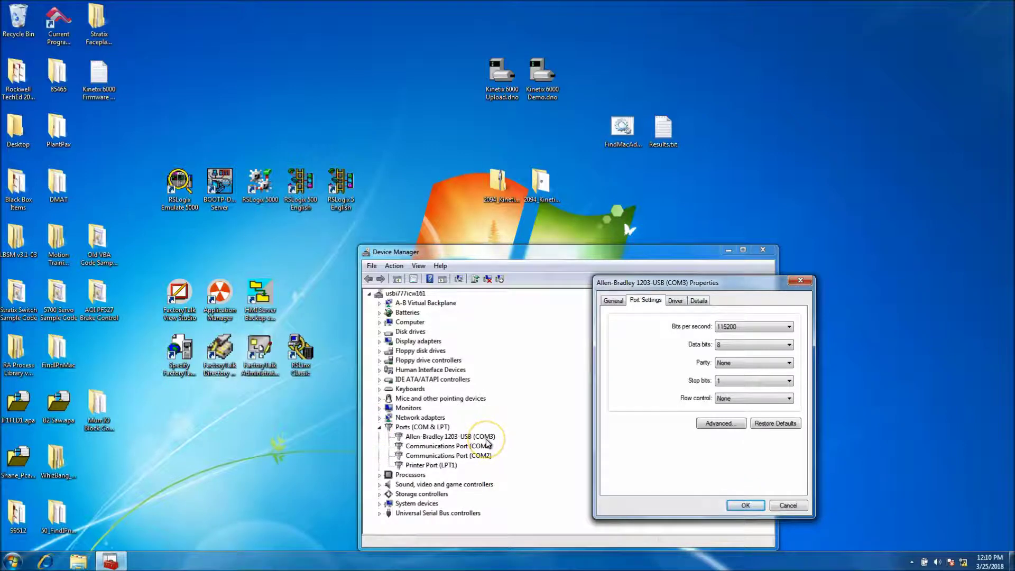
Open Notepad beside the device properties and note "1203-usb" and "com 3" on separate lines
left_click(13, 562)
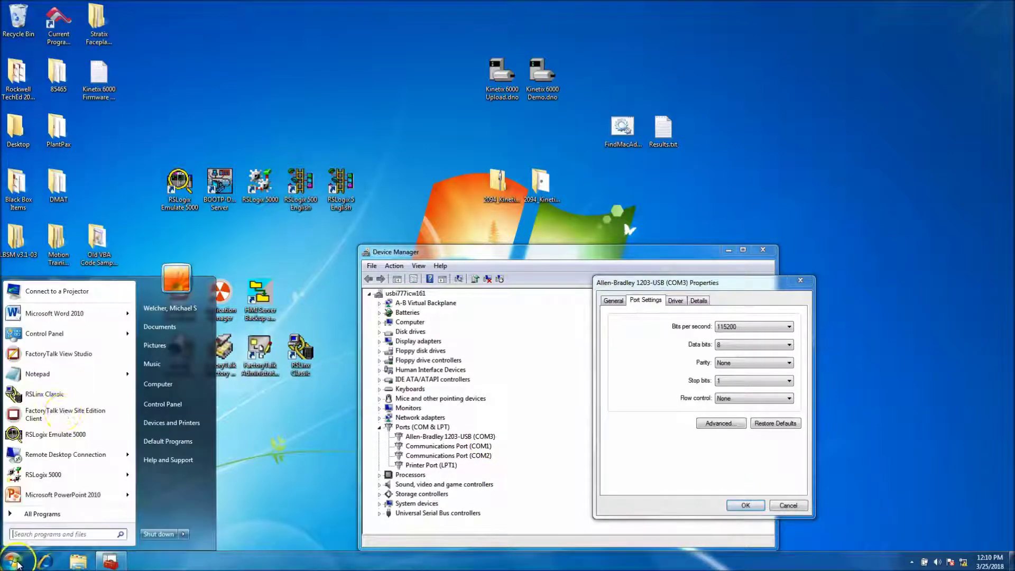
left_click(72, 382)
left_click_drag(515, 286, 650, 401)
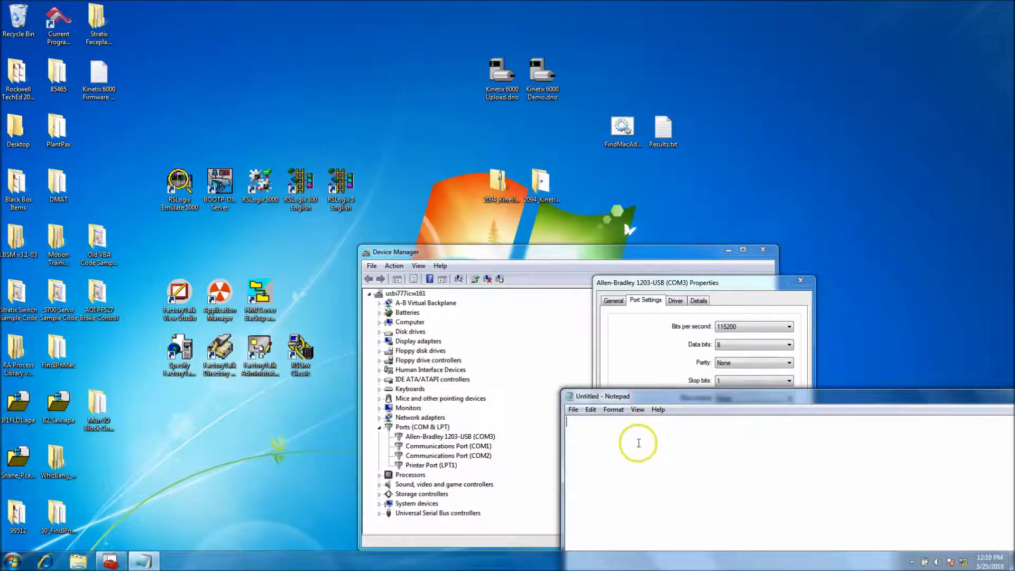
type("1203-usb")
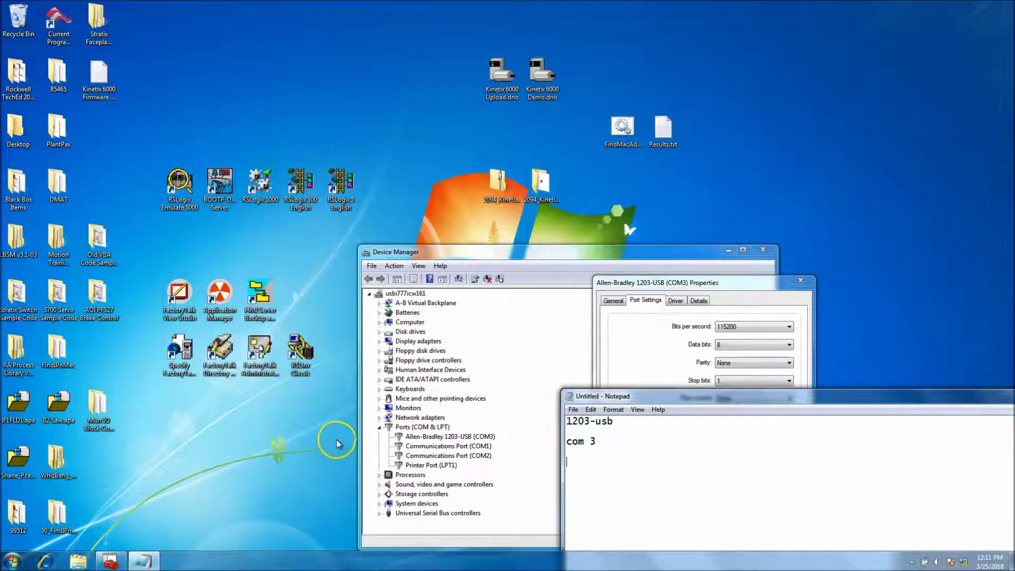
Launch RSLinx Classic and expand the AB_DF1-1, Data Highway Plus driver to browse its nodes
left_click(12, 563)
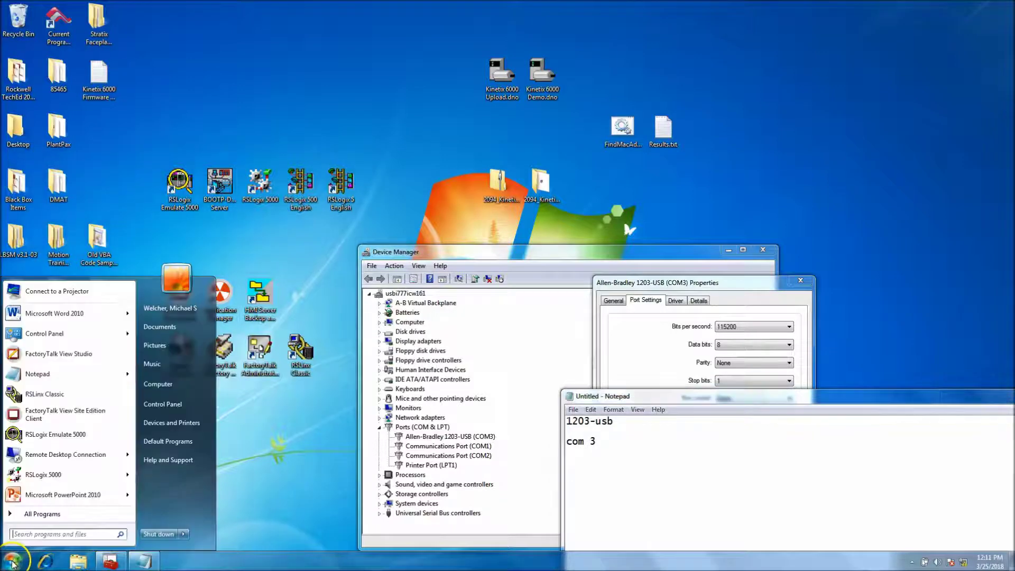
left_click(61, 394)
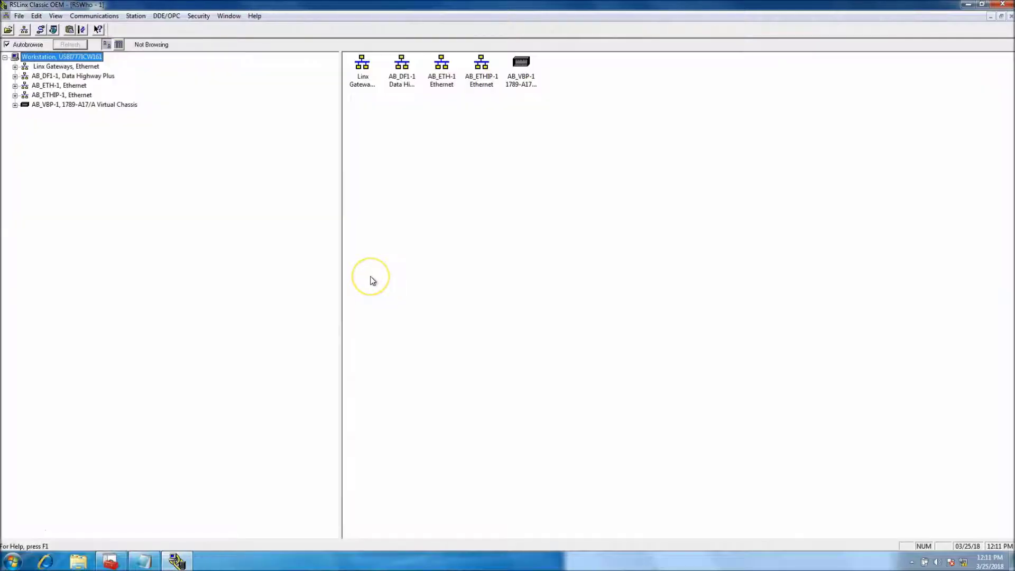
left_click(236, 199)
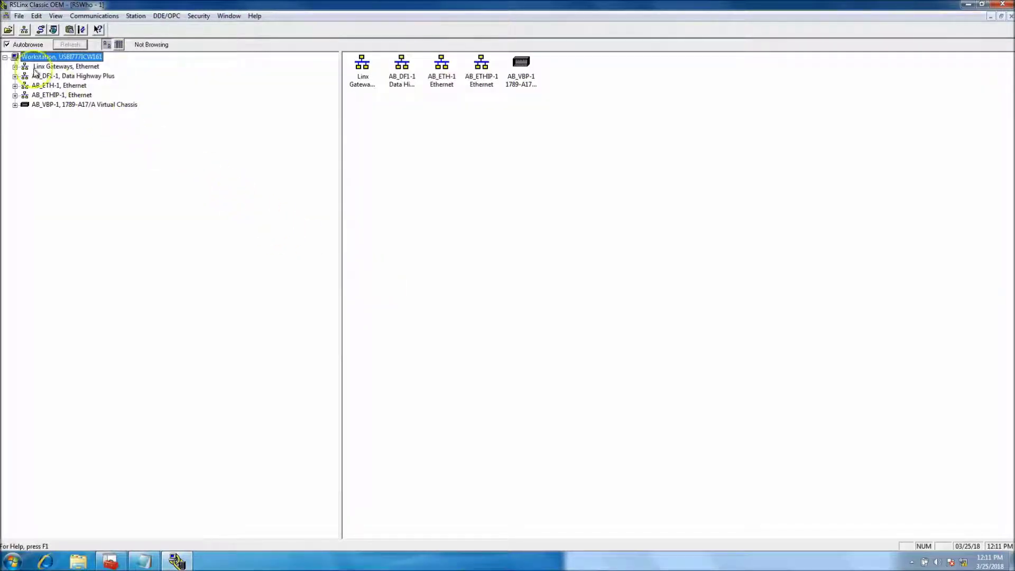
left_click(16, 76)
left_click(59, 77)
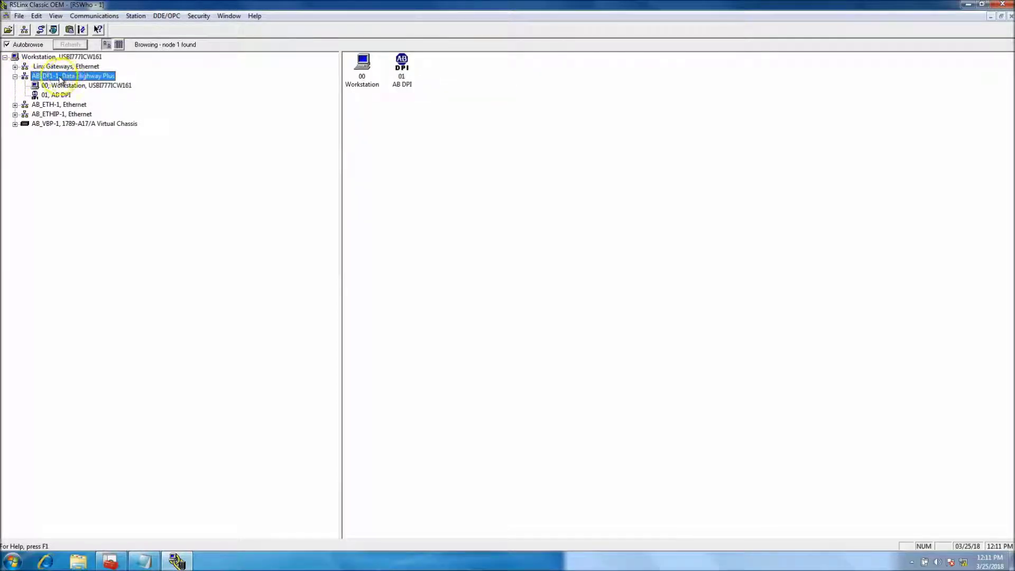
Open the configuration of the AB_DF1-1 driver and place its dialog beside the list of configured drivers
left_click(41, 30)
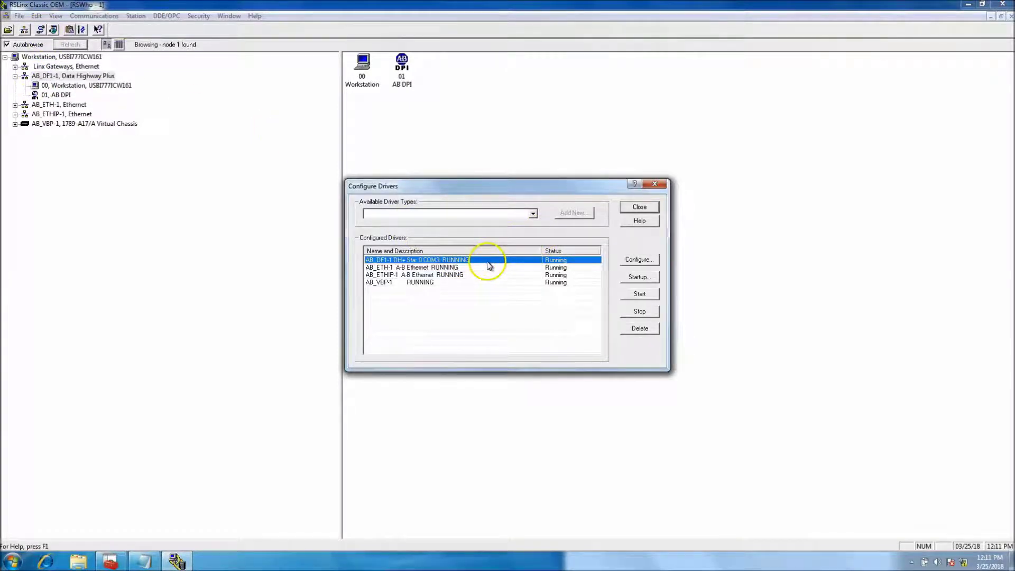
left_click(639, 259)
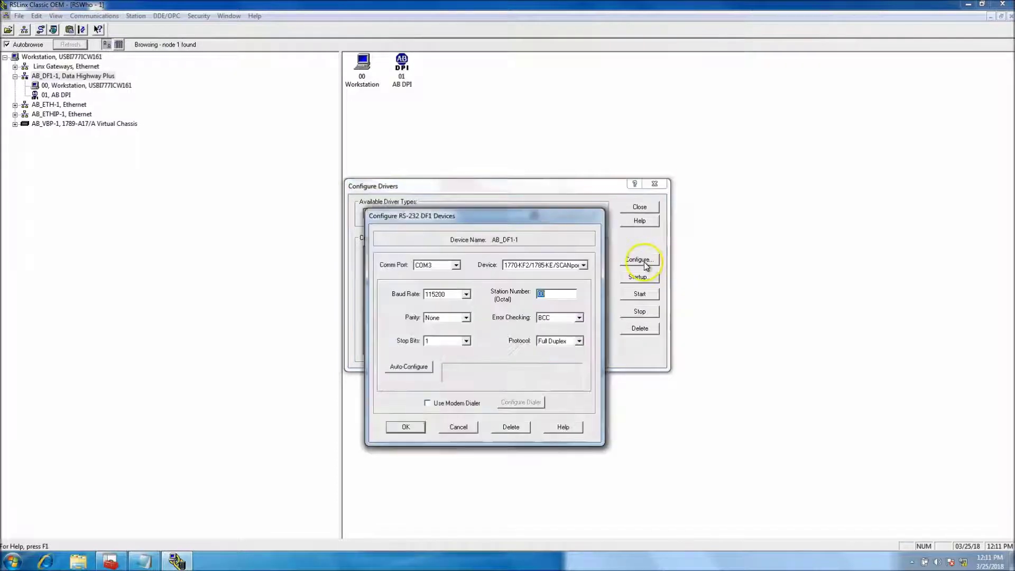
left_click_drag(566, 217, 878, 188)
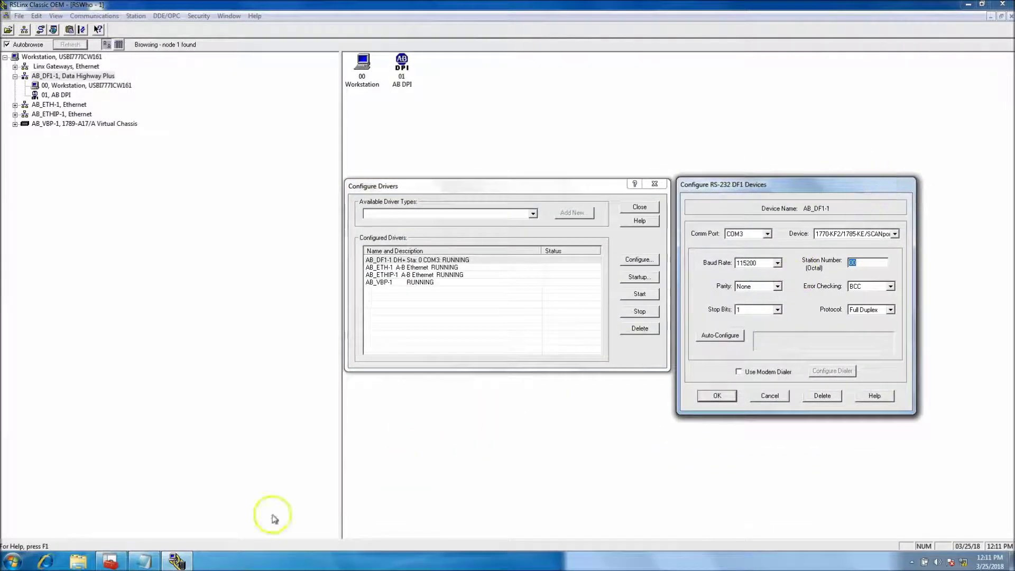
Compare the AB_DF1-1 driver's Comm Port selection with the 1203-USB port shown in Device Manager
left_click(111, 561)
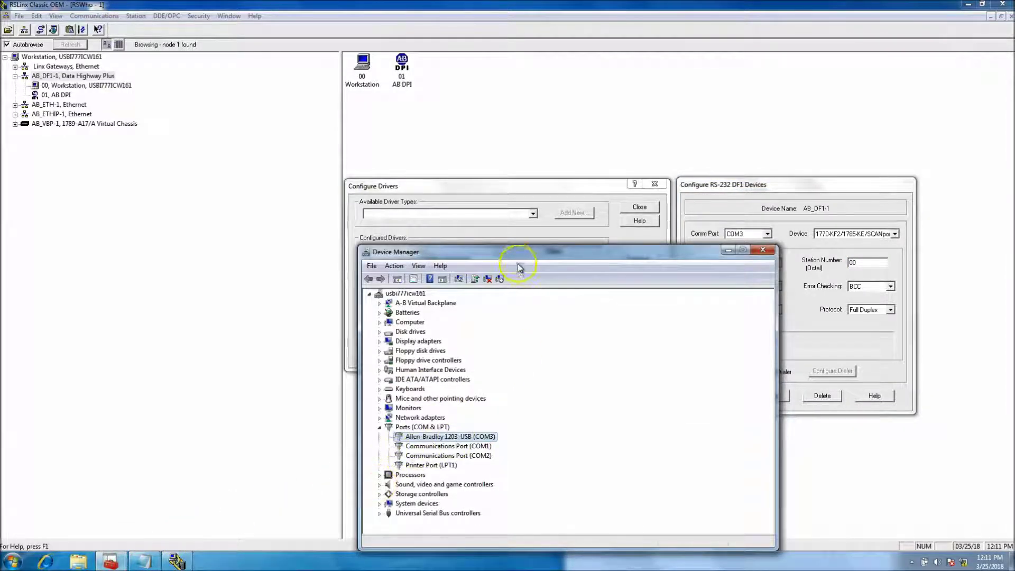
left_click_drag(517, 252, 347, 200)
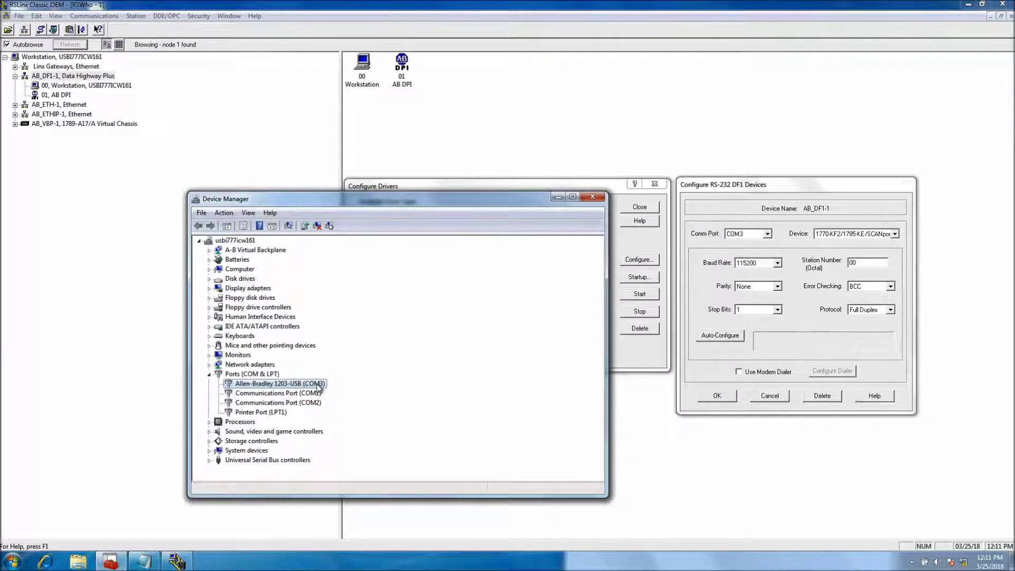
left_click(768, 234)
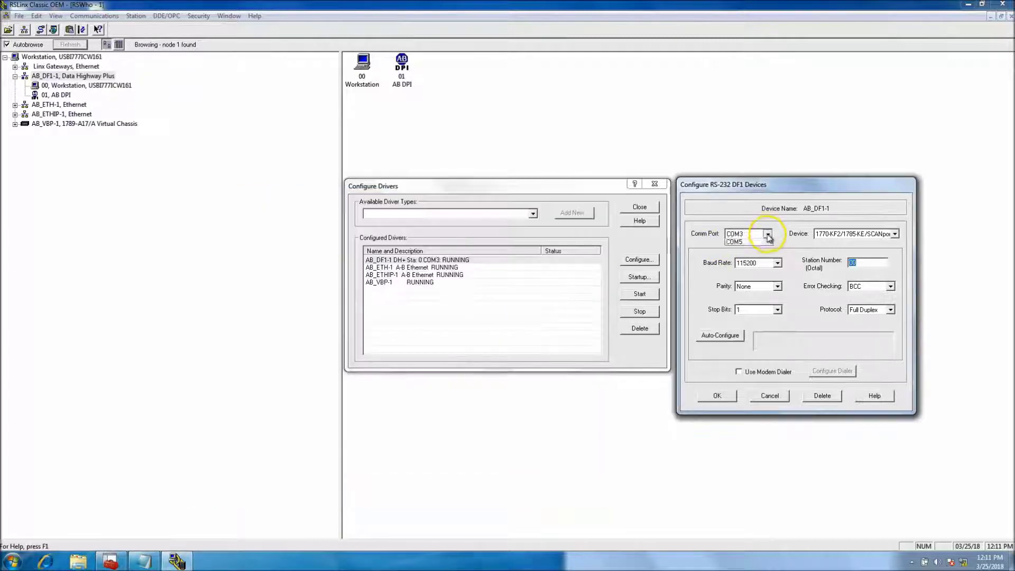
left_click(743, 247)
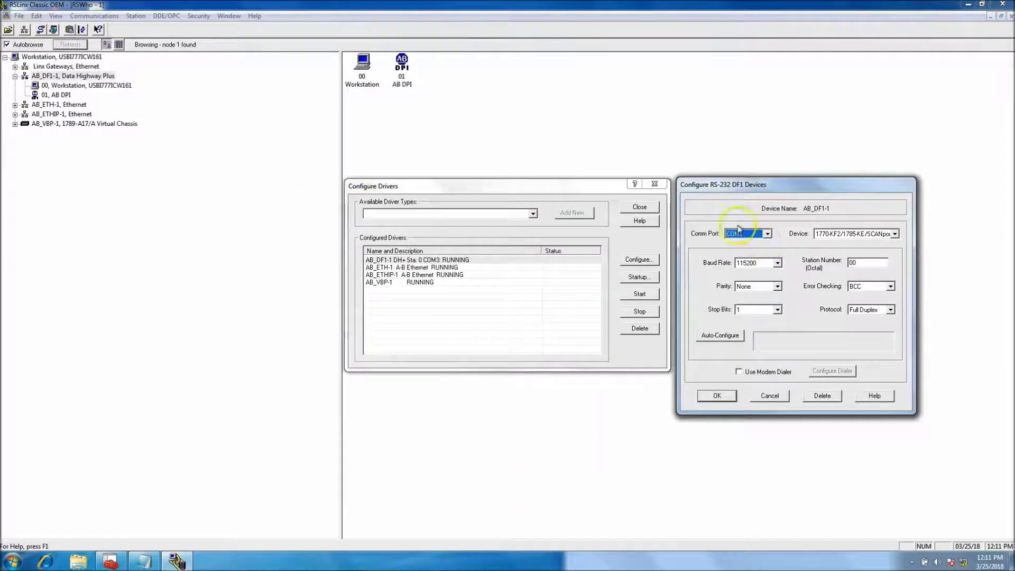
left_click(109, 562)
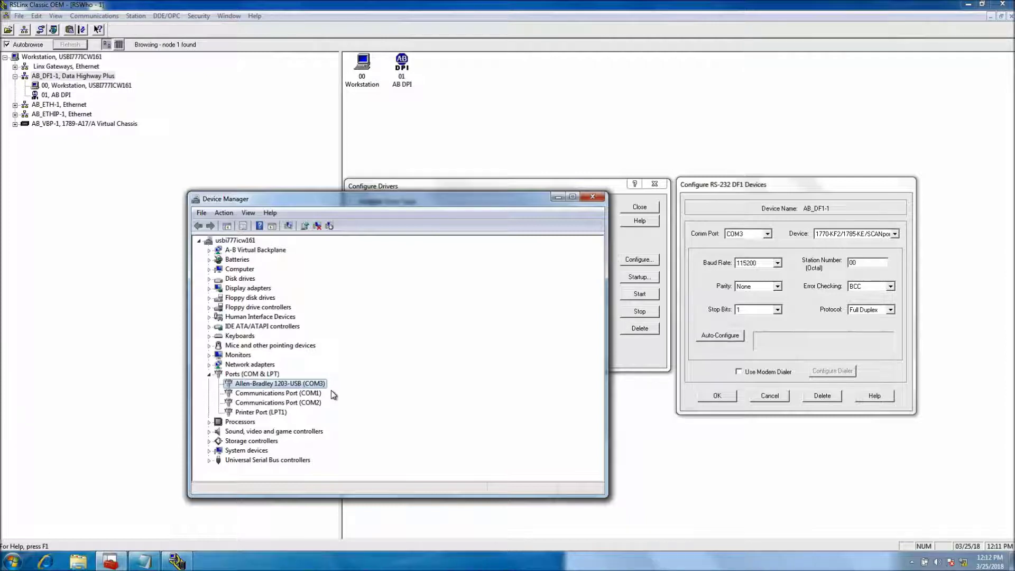
Review the AB_DF1-1 driver's Device, Baud Rate, Parity and Protocol options, and cancel the configuration
left_click(895, 234)
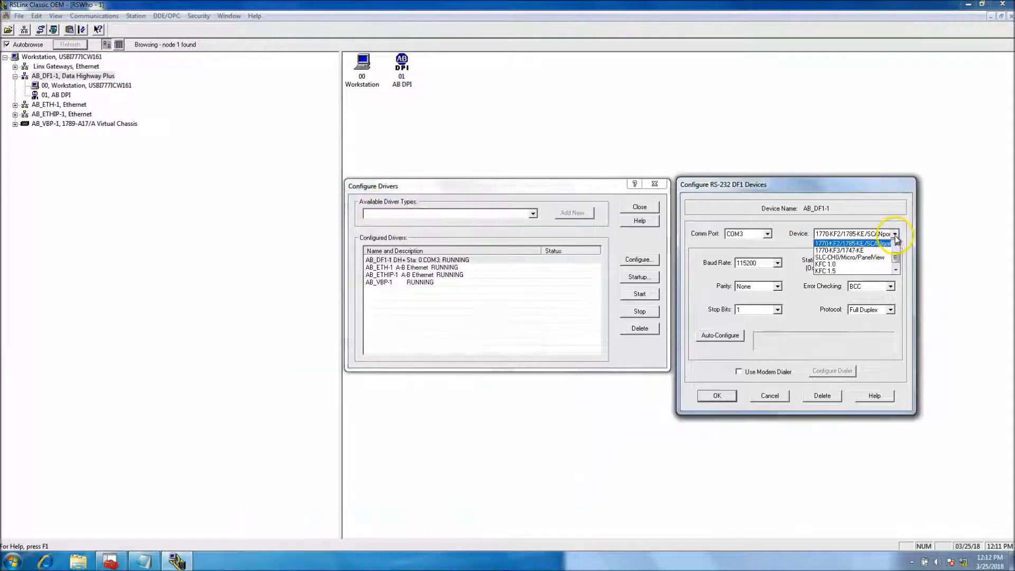
left_click(858, 244)
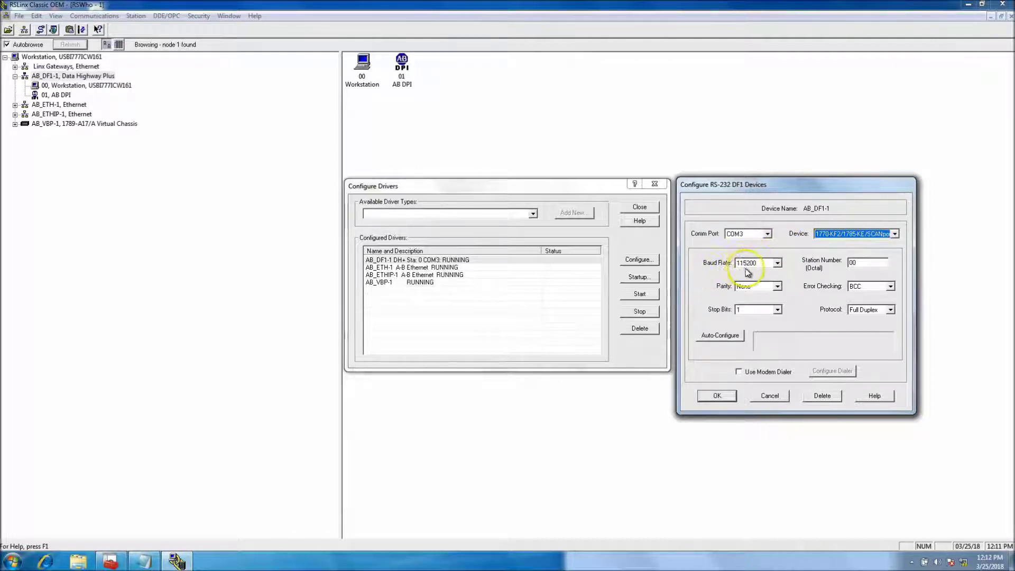
left_click(777, 264)
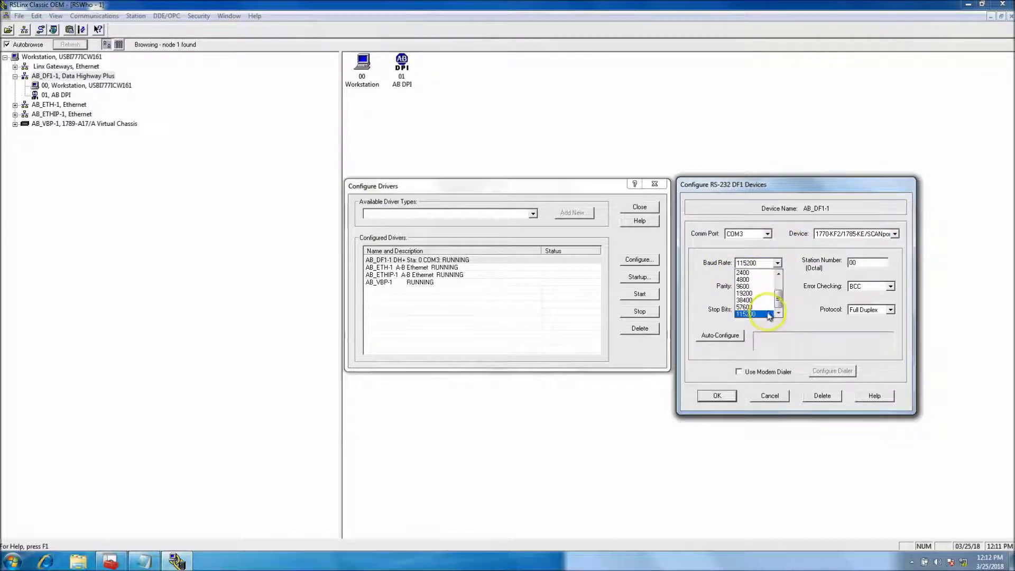
left_click(814, 276)
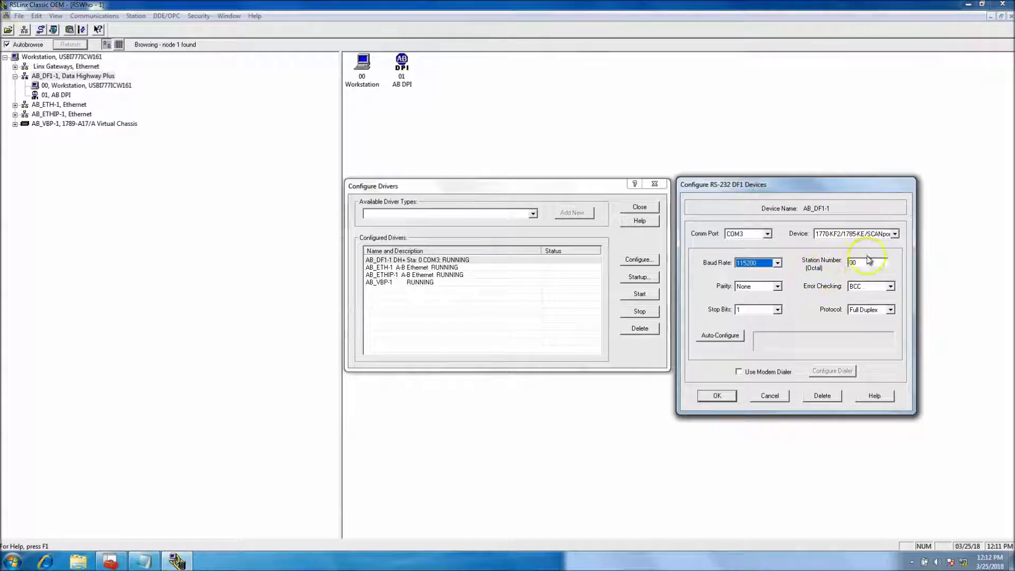
left_click(777, 291)
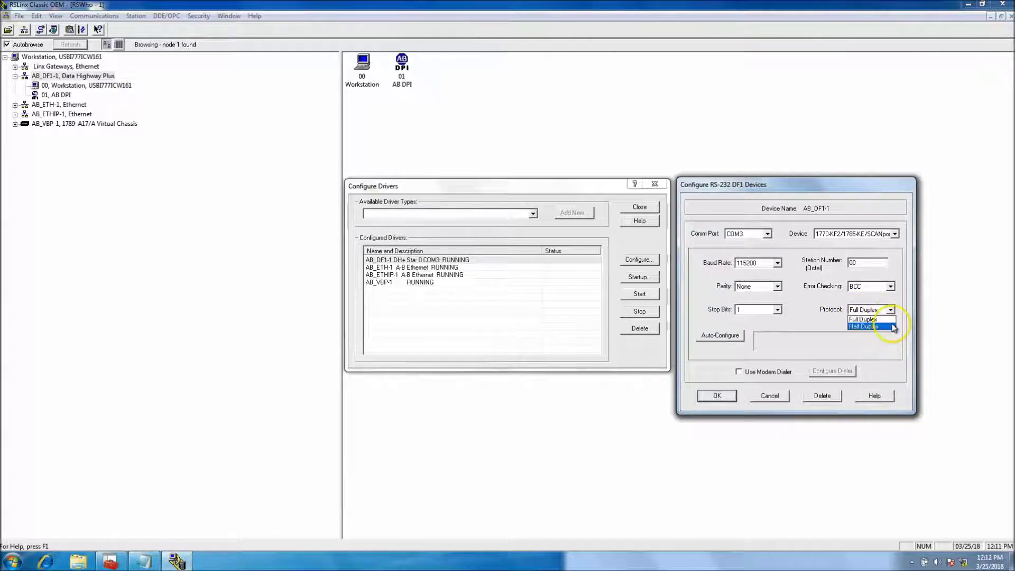
left_click(828, 305)
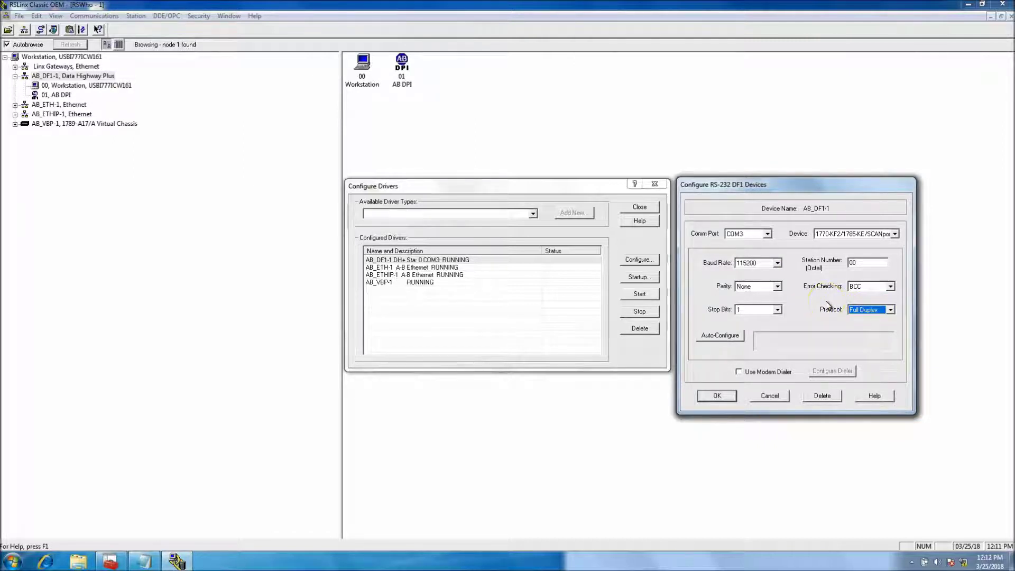
left_click(824, 325)
left_click(772, 394)
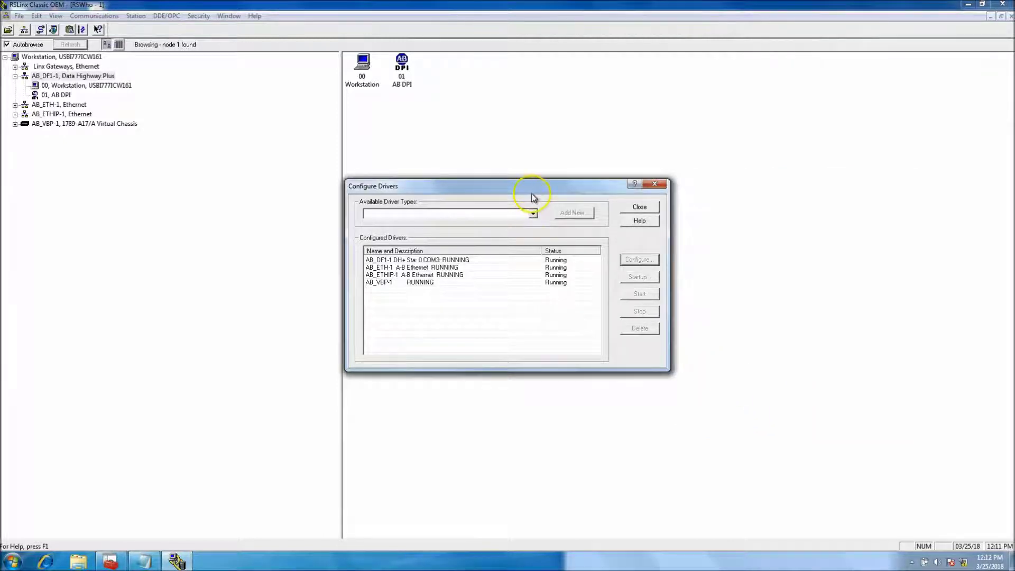
Add a new RS-232 DF1 devices driver named AB_DF1-2
left_click_drag(532, 193, 637, 185)
left_click(638, 205)
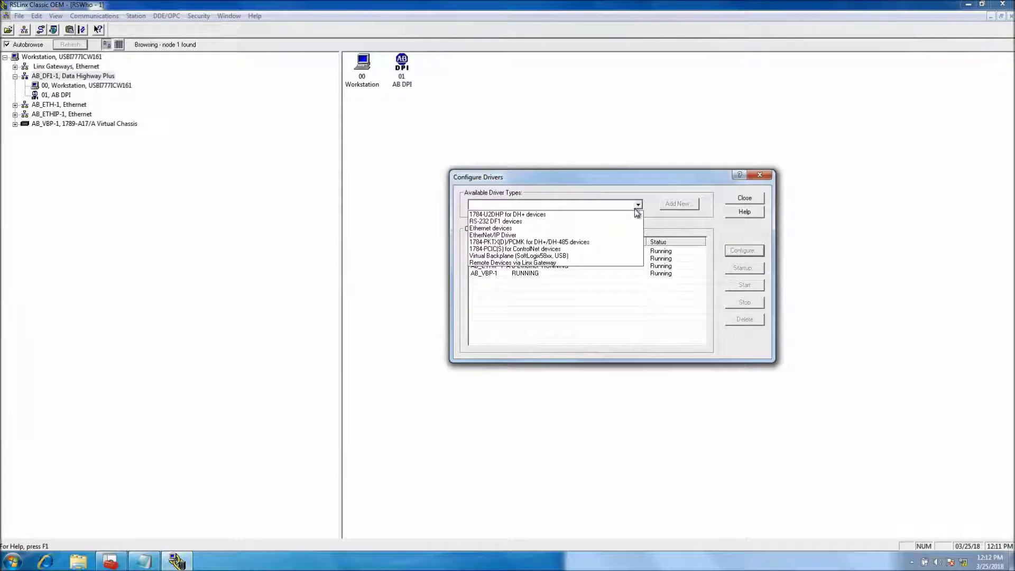
left_click_drag(626, 232, 609, 212)
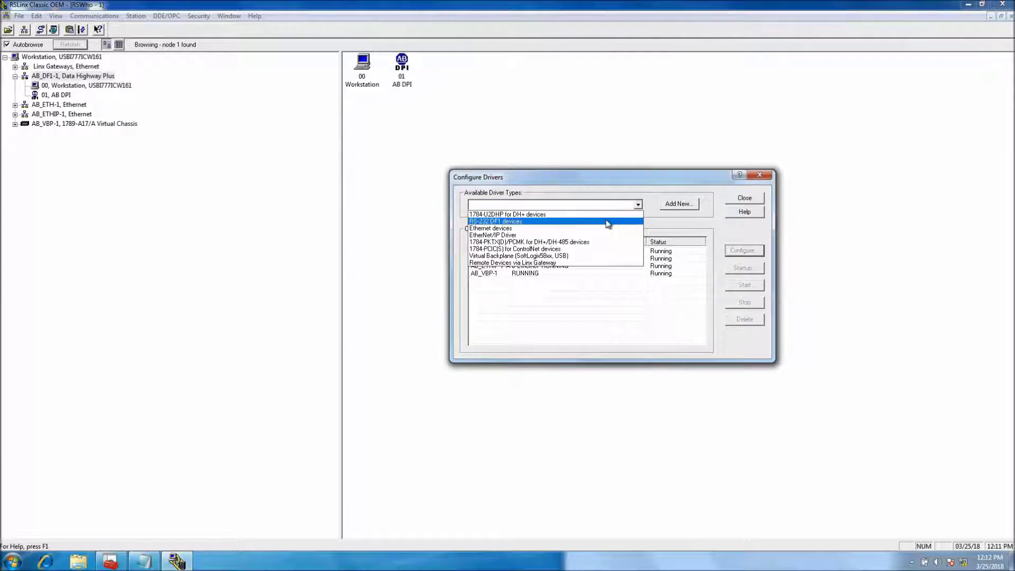
left_click(608, 223)
left_click(672, 204)
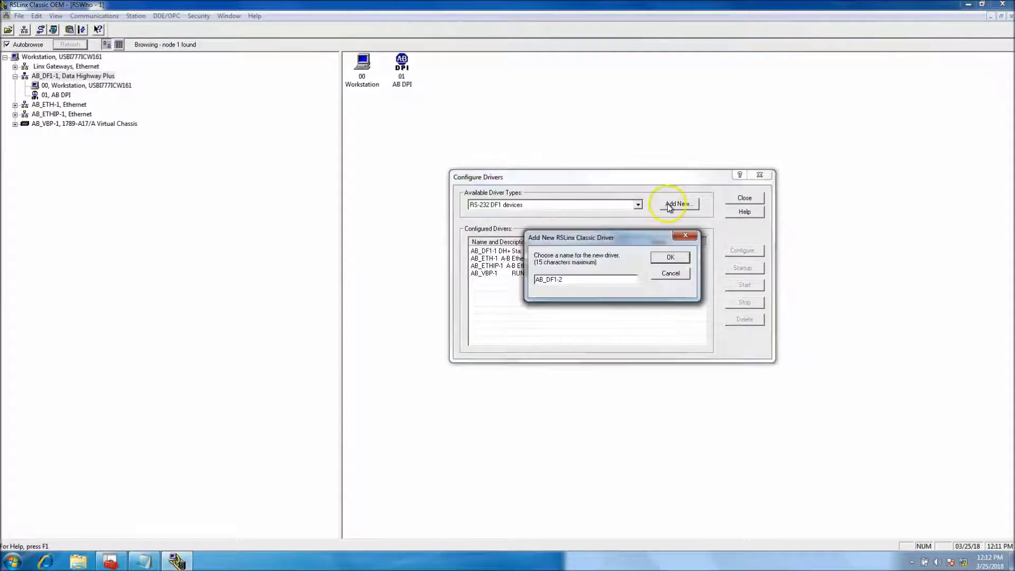
left_click_drag(625, 233, 784, 282)
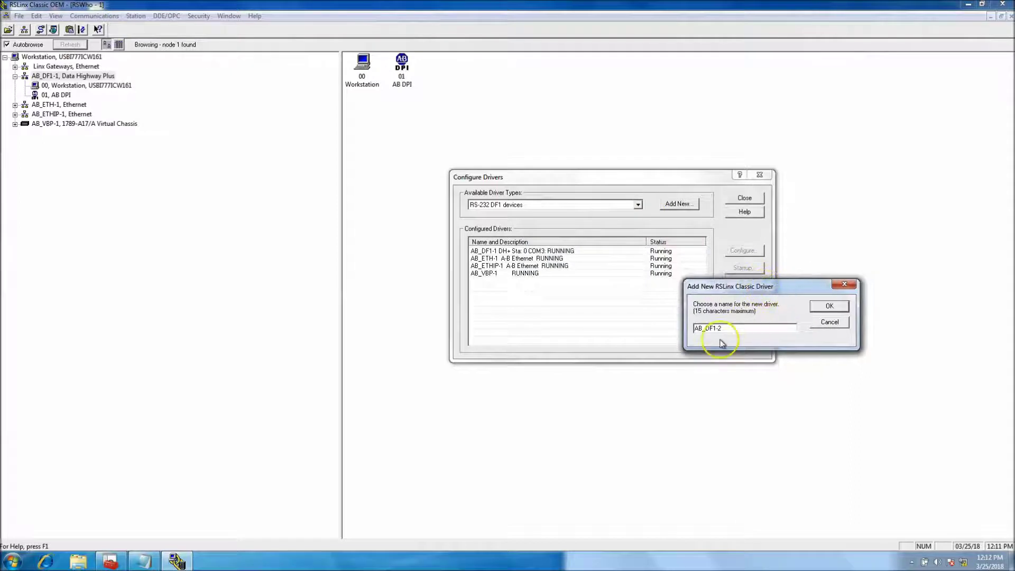
left_click(826, 308)
Set the AB_DF1-2 driver to Comm Port COM3, device 1770-KF2/1785-KE/SCANport and a baud rate of 115200
left_click_drag(646, 214, 863, 241)
left_click(777, 281)
left_click(760, 302)
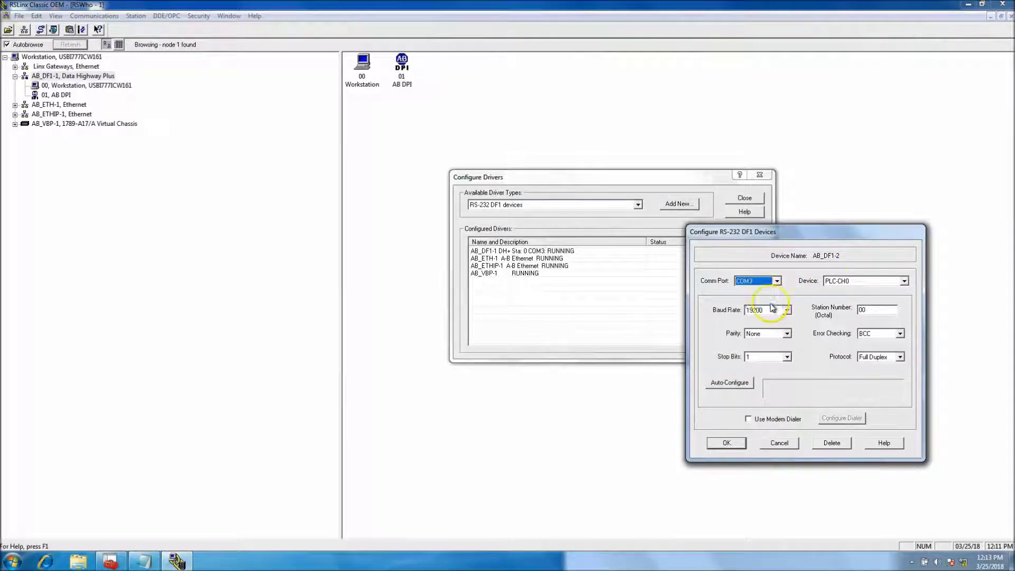
left_click(910, 282)
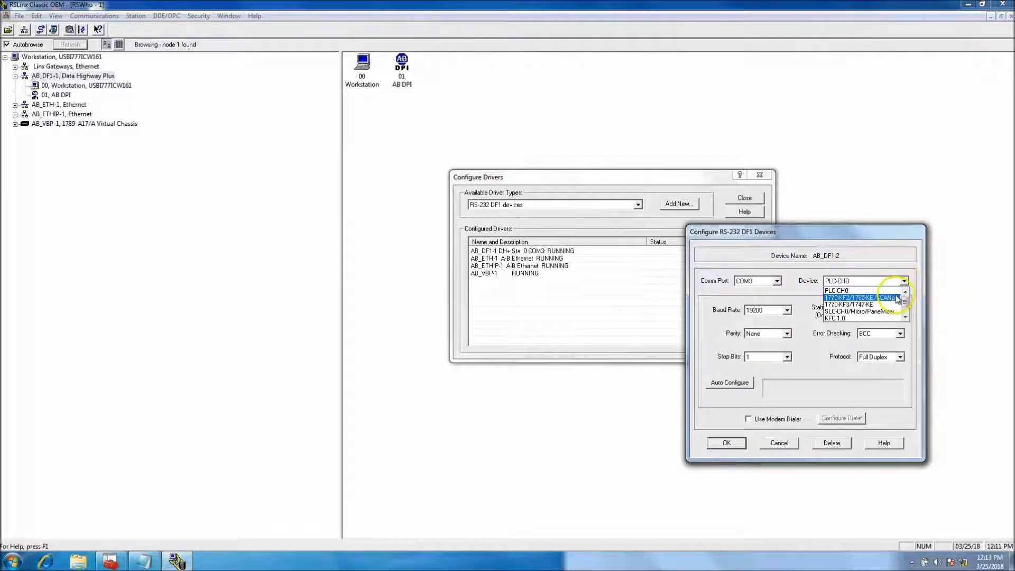
left_click(847, 306)
left_click(782, 310)
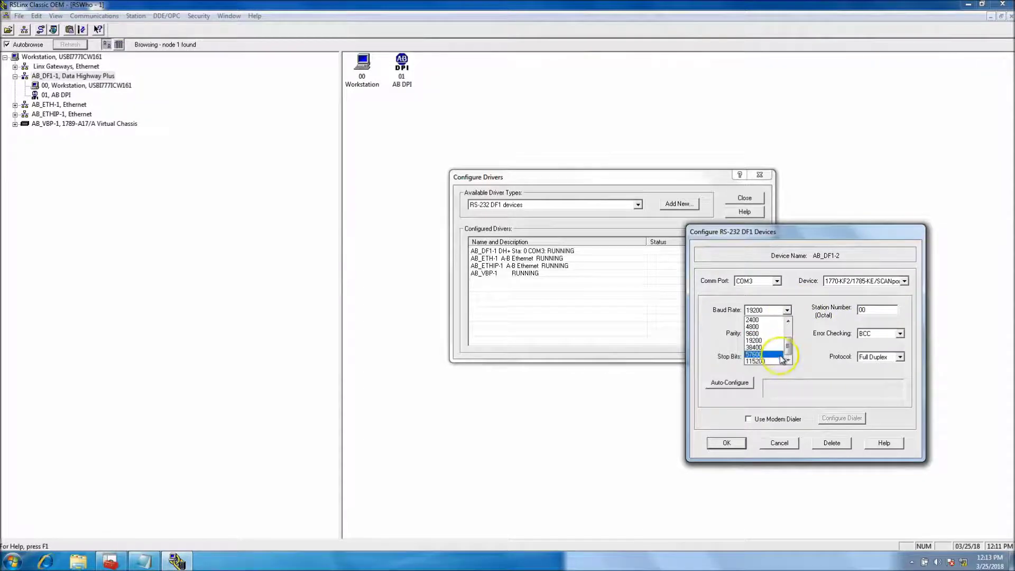
left_click(778, 362)
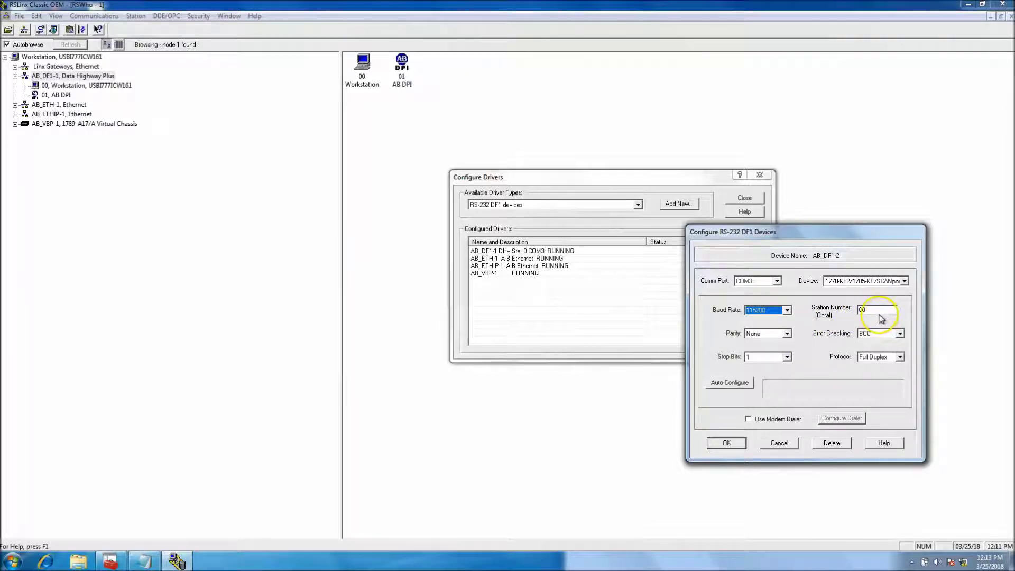
Cancel the AB_DF1-2 driver's configuration and close the list of configured drivers
left_click_drag(871, 311, 845, 315)
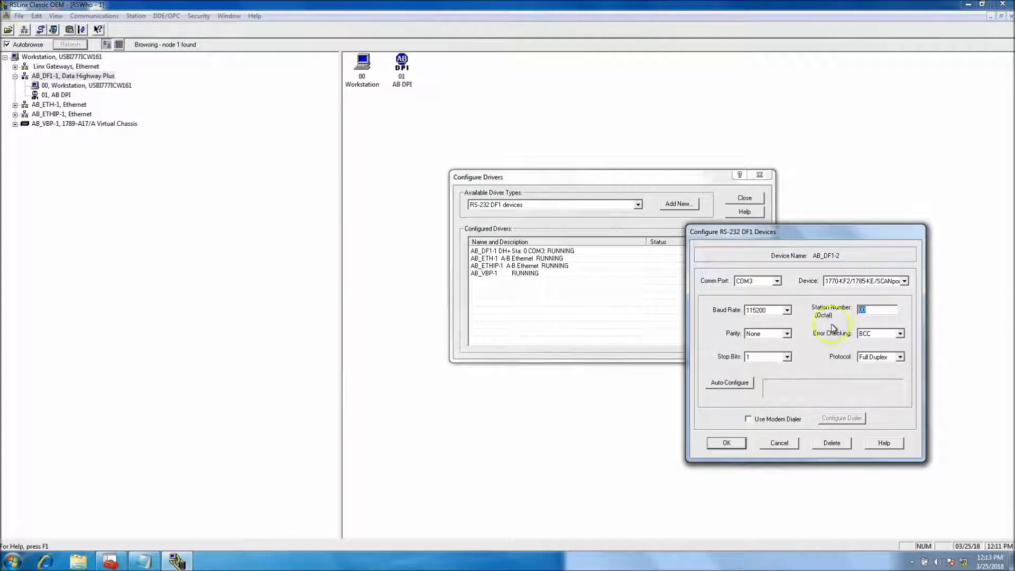
left_click(741, 388)
left_click(781, 443)
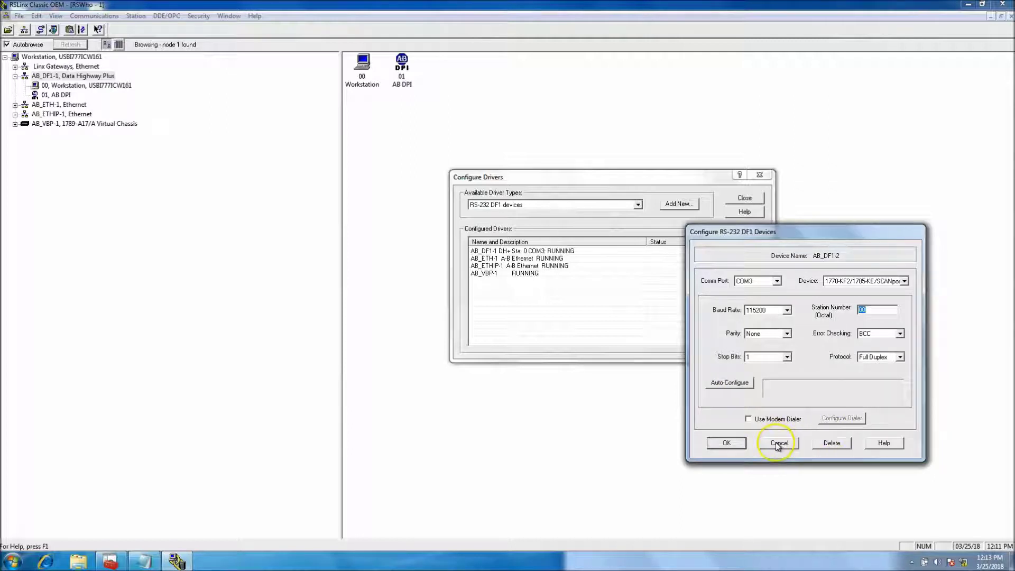
left_click(780, 443)
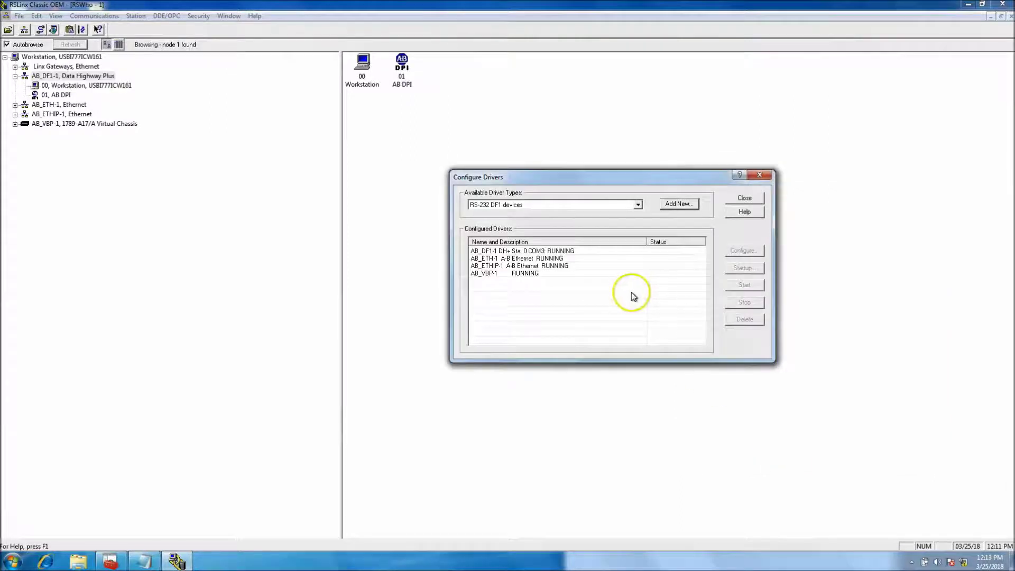
left_click(578, 252)
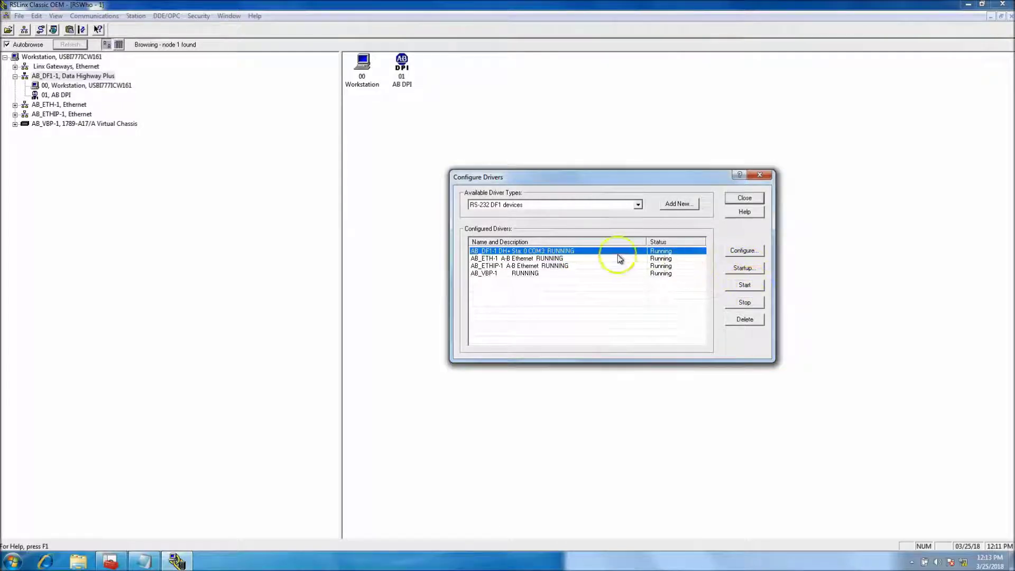
left_click(746, 199)
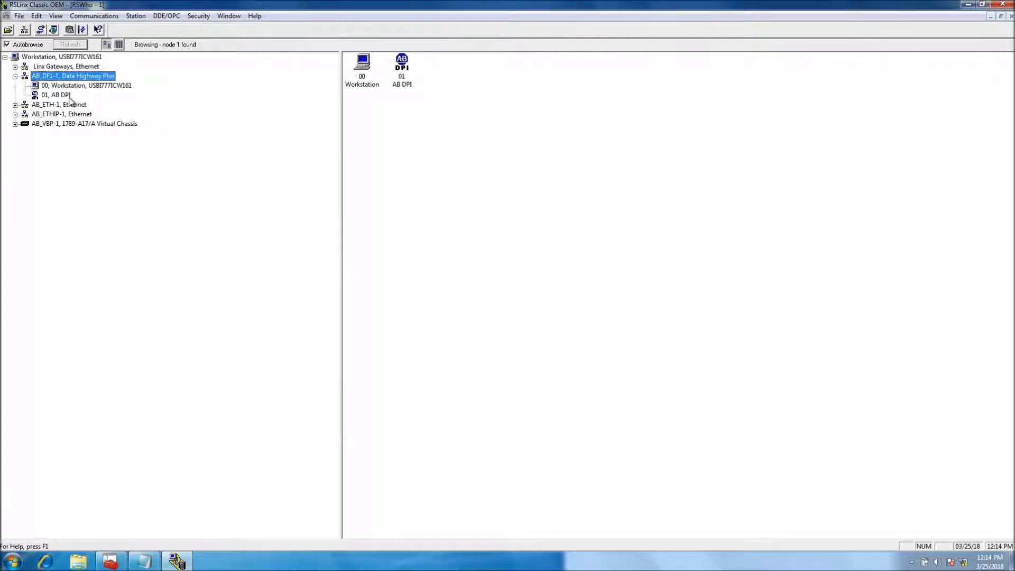
Review the driver configuration opened from the 01, AB DPI node, and dismiss it without changes
right_click(70, 97)
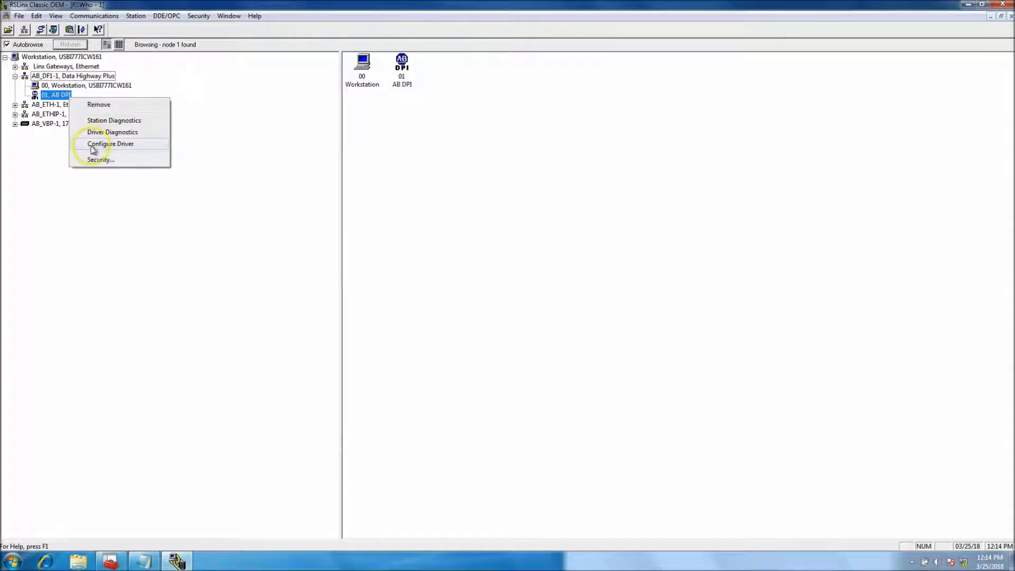
left_click(93, 147)
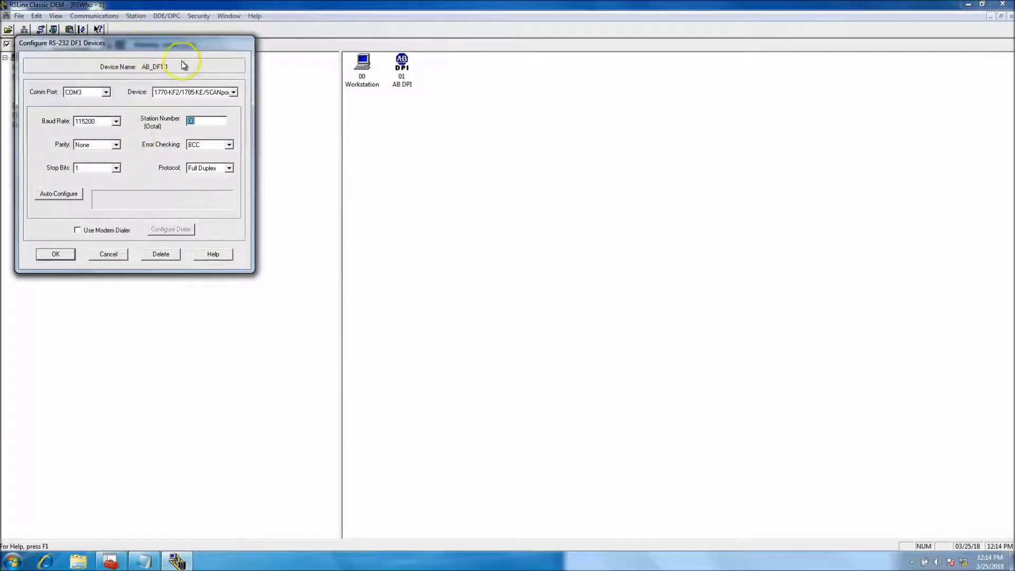
left_click(109, 254)
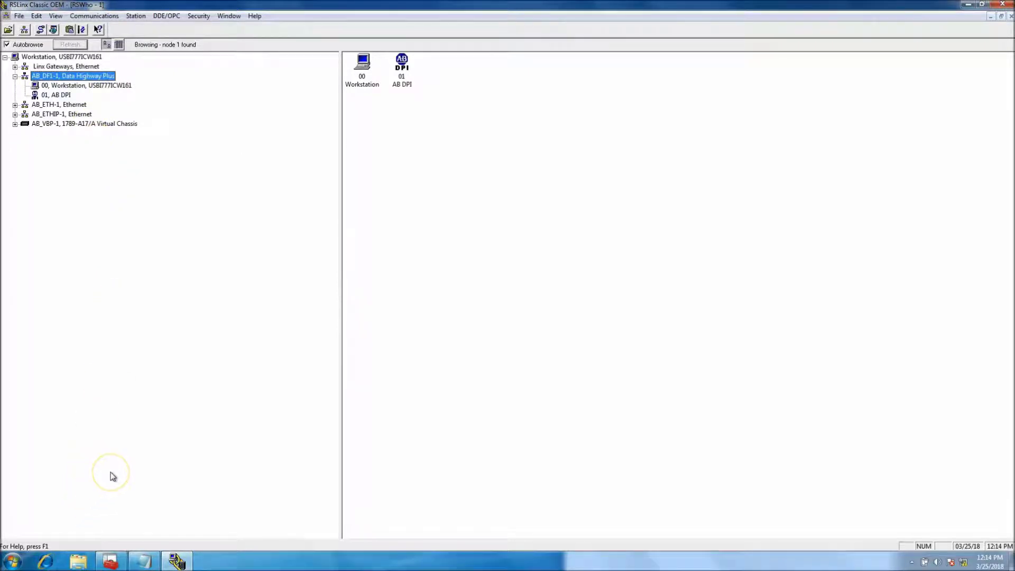
Check the 1203-USB port in Device Manager against the AB_DF1-1 driver's Comm Port options in RSLinx Classic, leaving the configuration unchanged
left_click(112, 559)
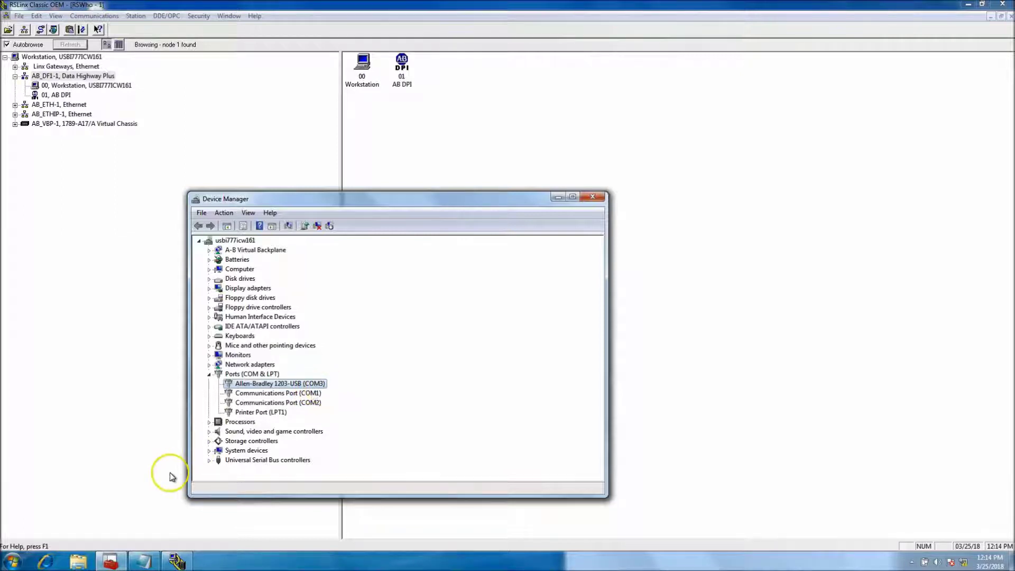
left_click(176, 561)
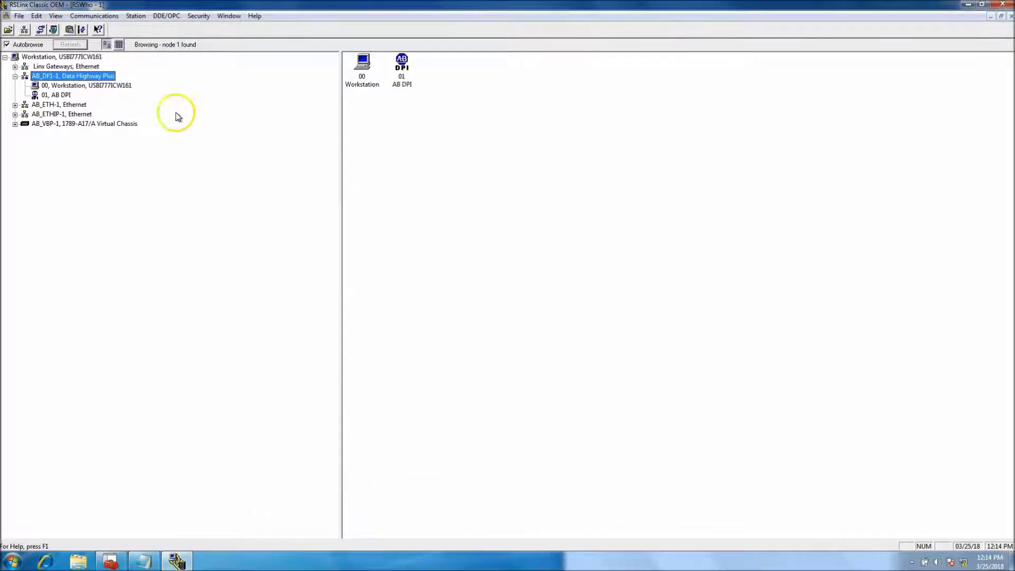
left_click(40, 30)
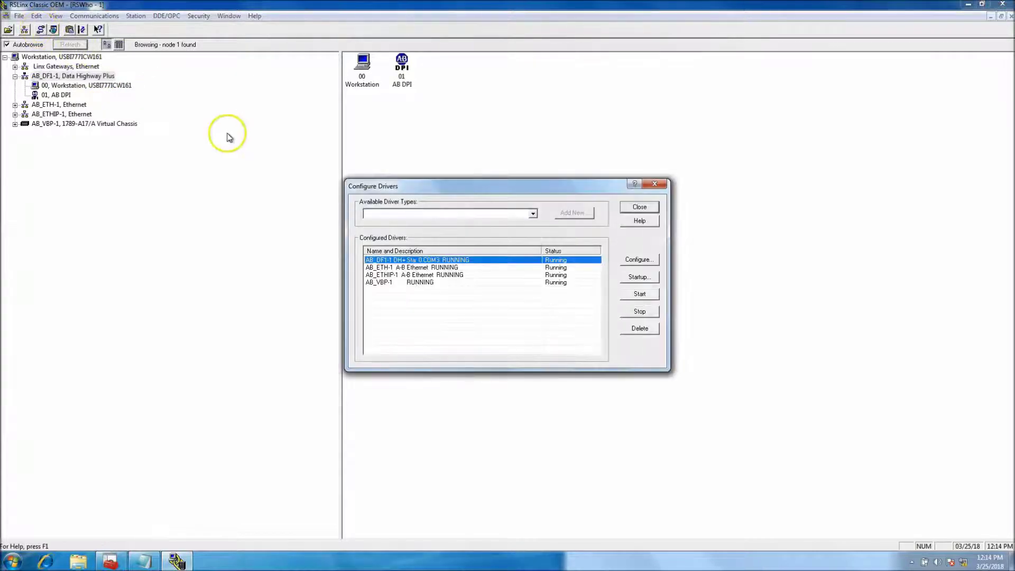
left_click(637, 260)
left_click_drag(485, 220, 704, 256)
left_click(674, 301)
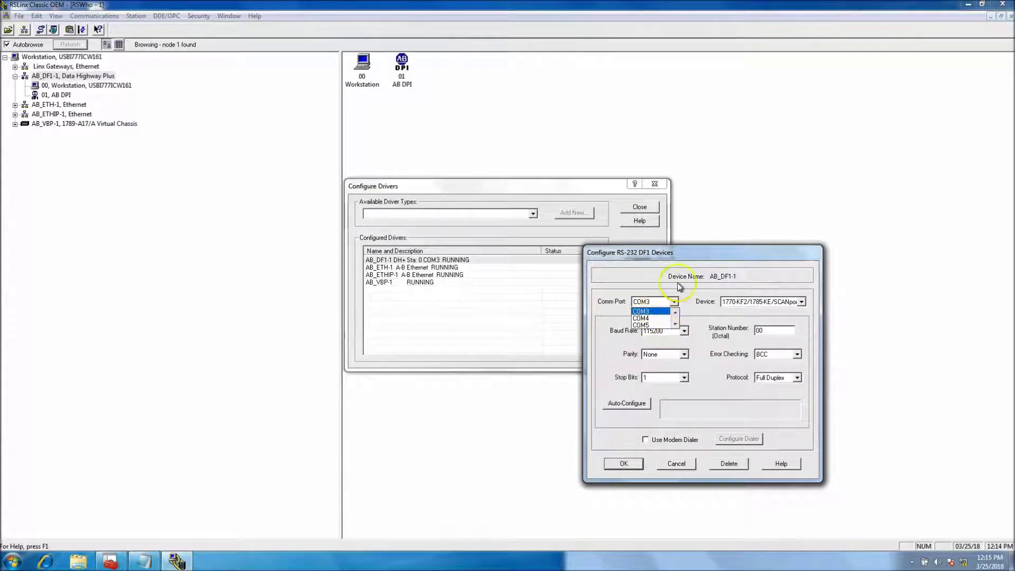
left_click(681, 465)
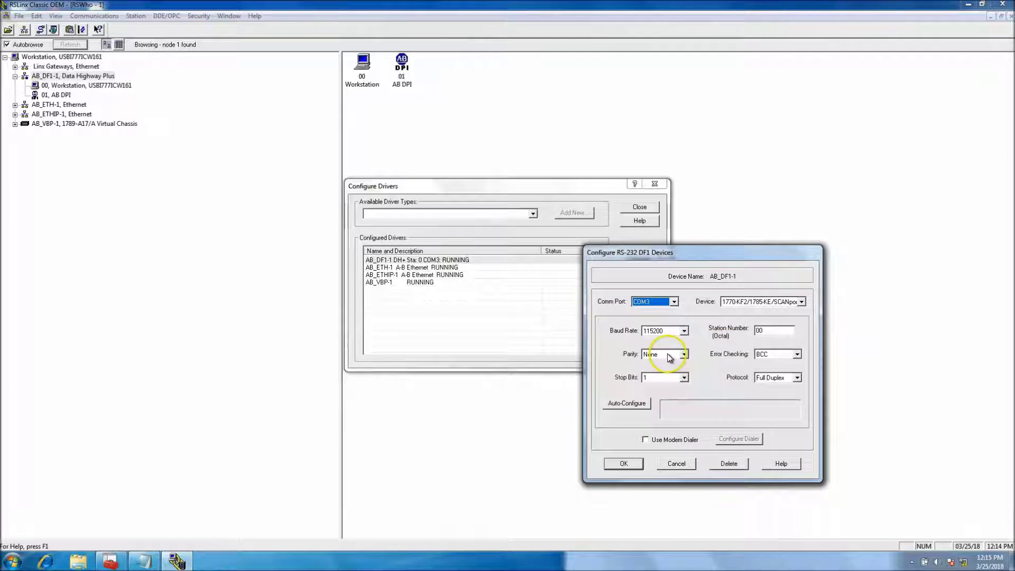
left_click(678, 466)
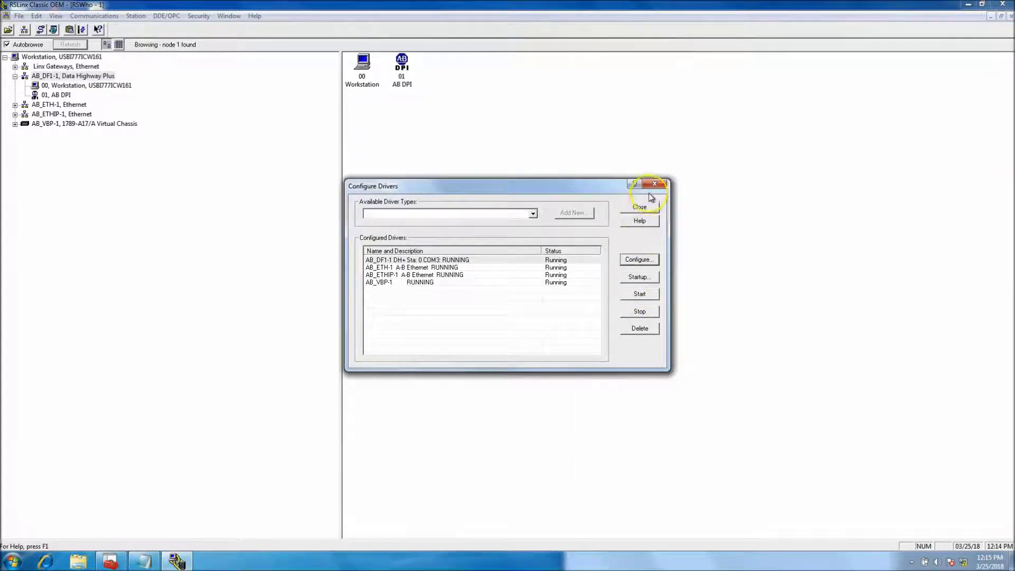
left_click(641, 206)
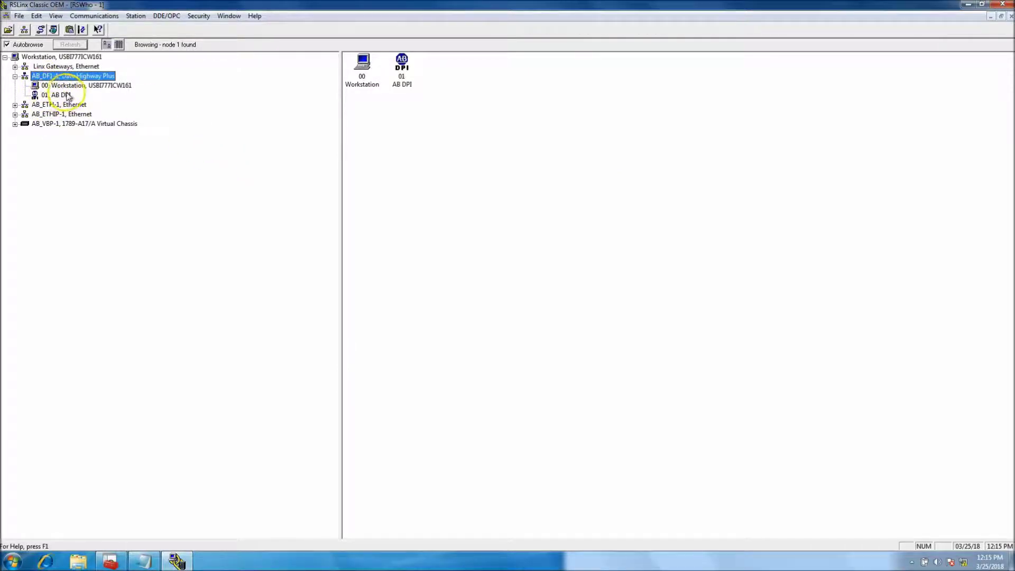
Launch DriveExecutive from the DriveTools program group and reposition its window over RSLinx Classic
left_click(11, 562)
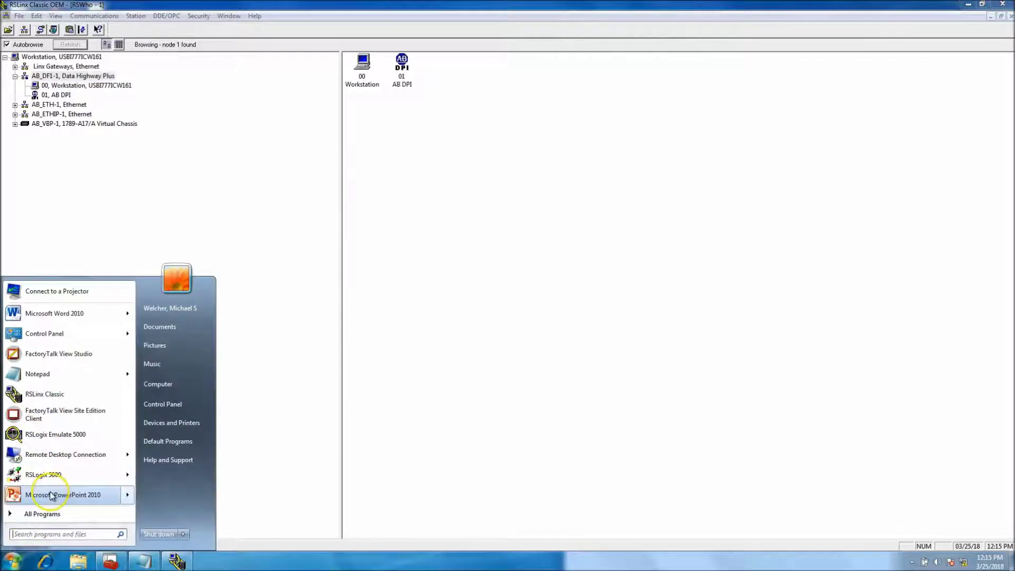
left_click(52, 514)
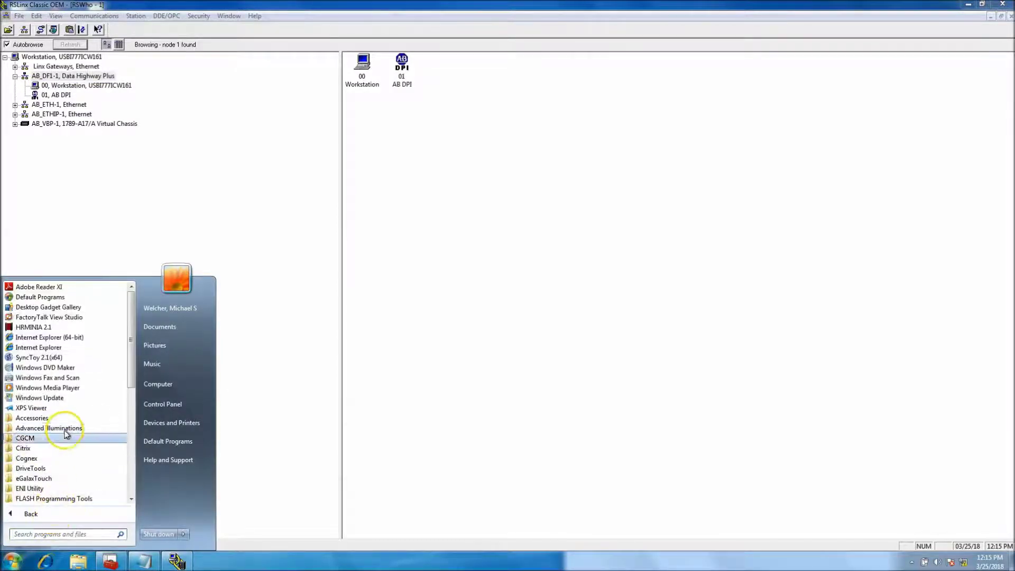
left_click(62, 468)
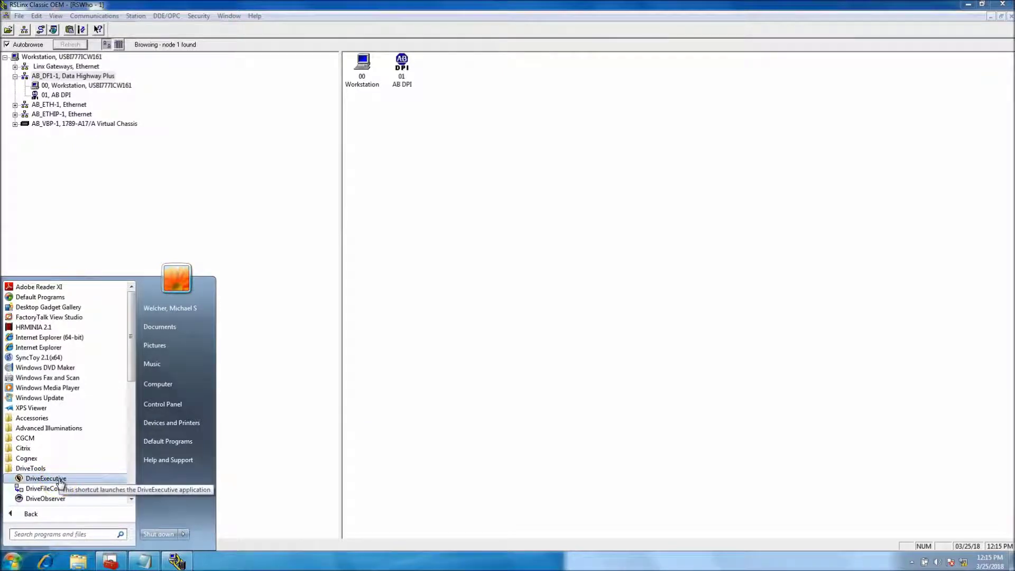
left_click(46, 478)
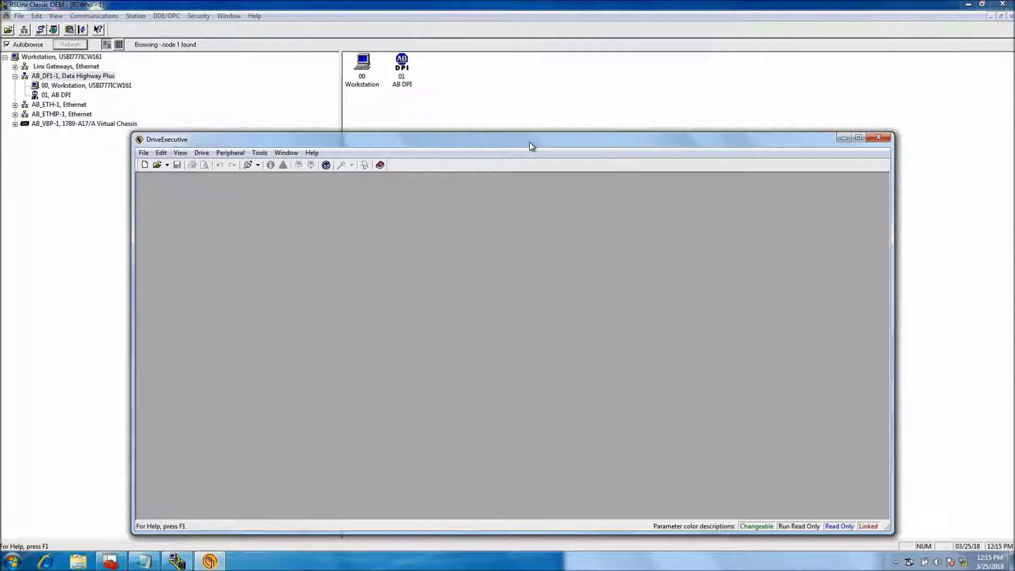
left_click_drag(530, 143, 570, 115)
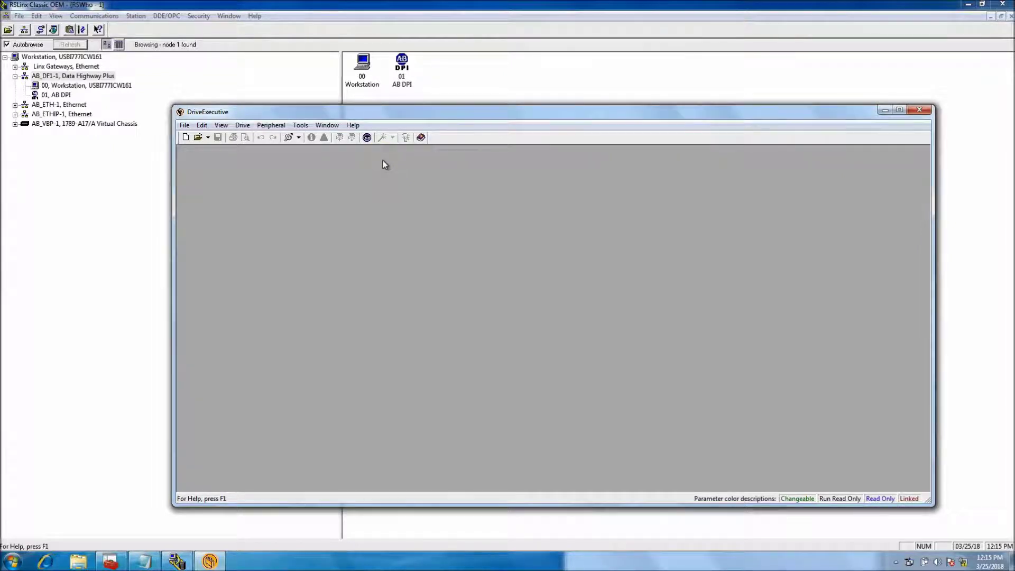
Connect to the drive at node 01, AB DPI, under AB_DF1-1, Data Highway Plus
left_click(244, 127)
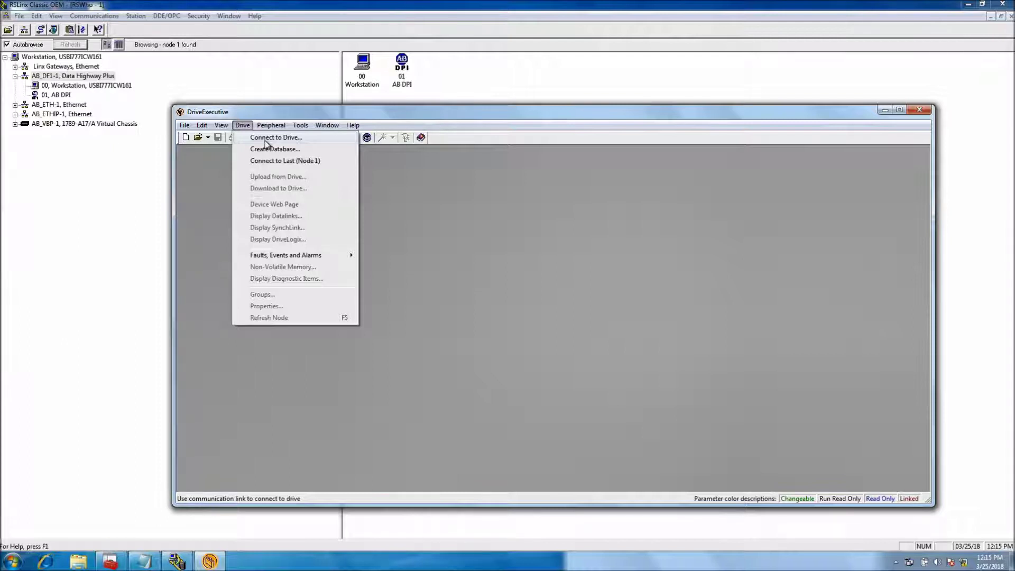
left_click(266, 139)
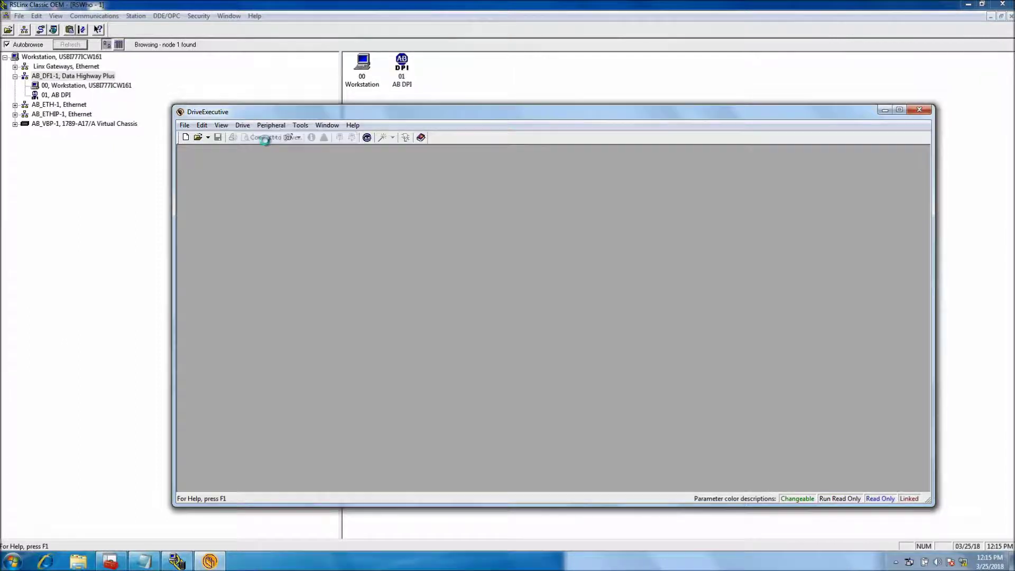
left_click(314, 164)
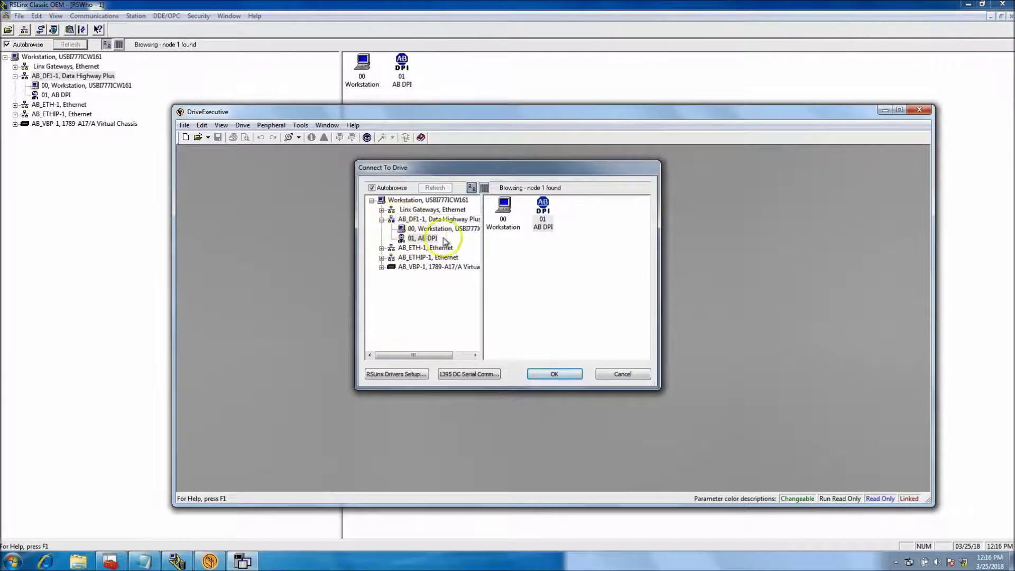
left_click(381, 219)
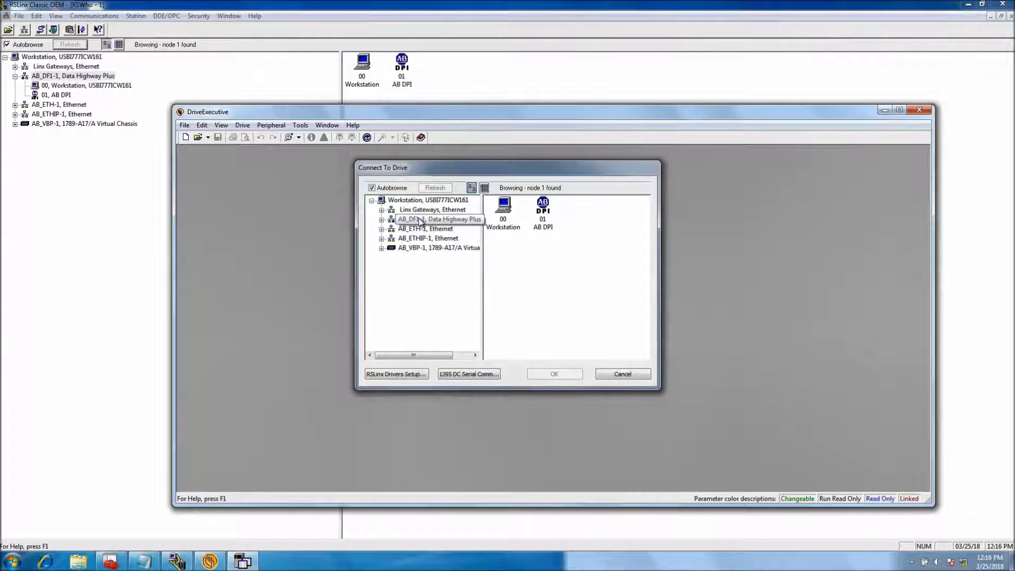
left_click(386, 221)
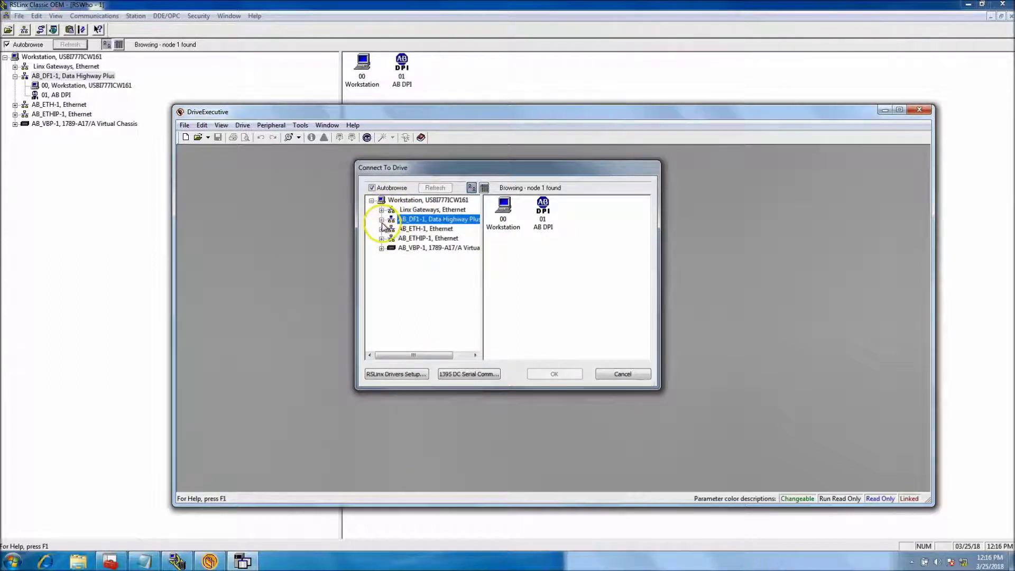
left_click(381, 220)
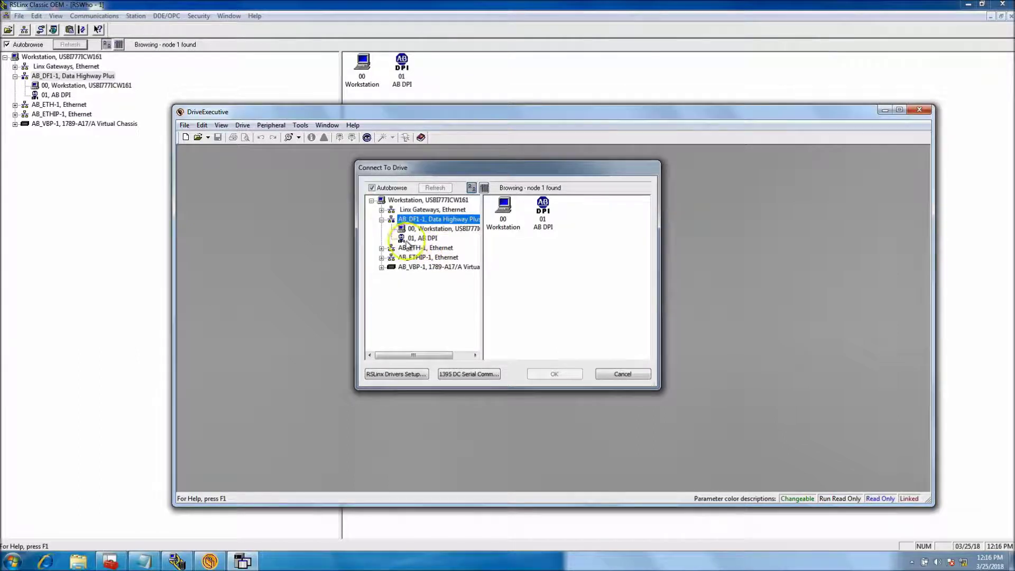
left_click(426, 244)
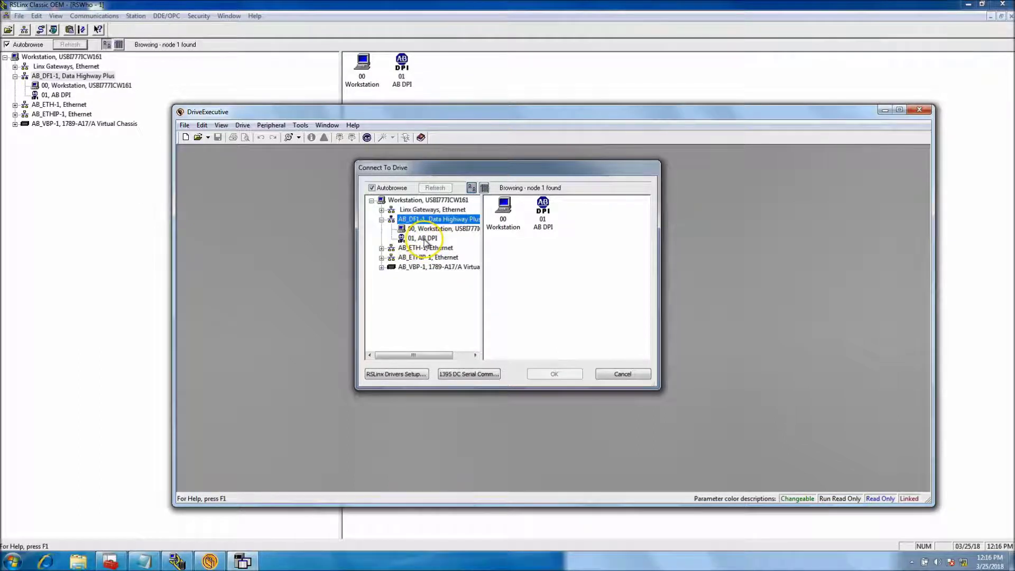
left_click(436, 239)
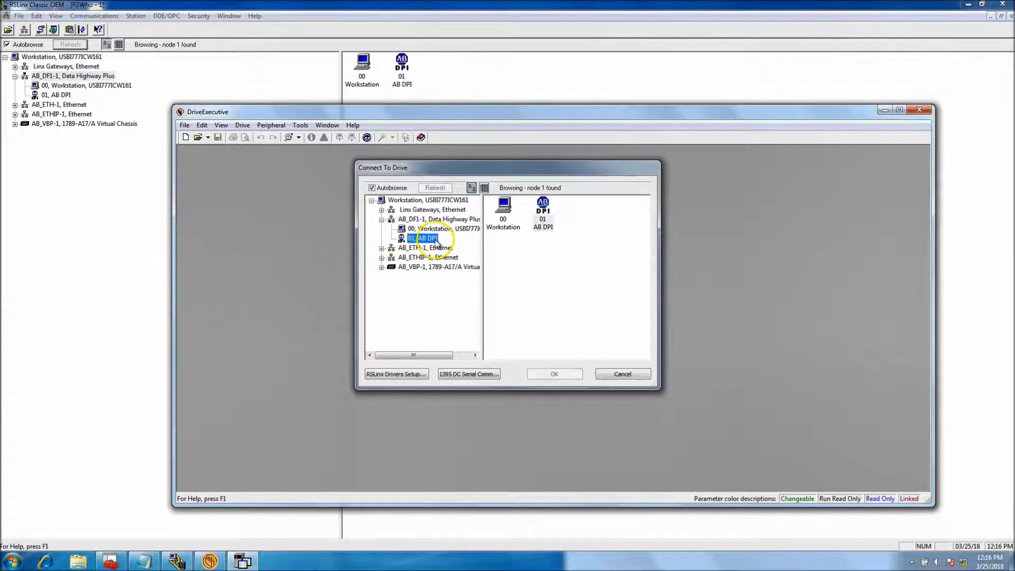
left_click(551, 373)
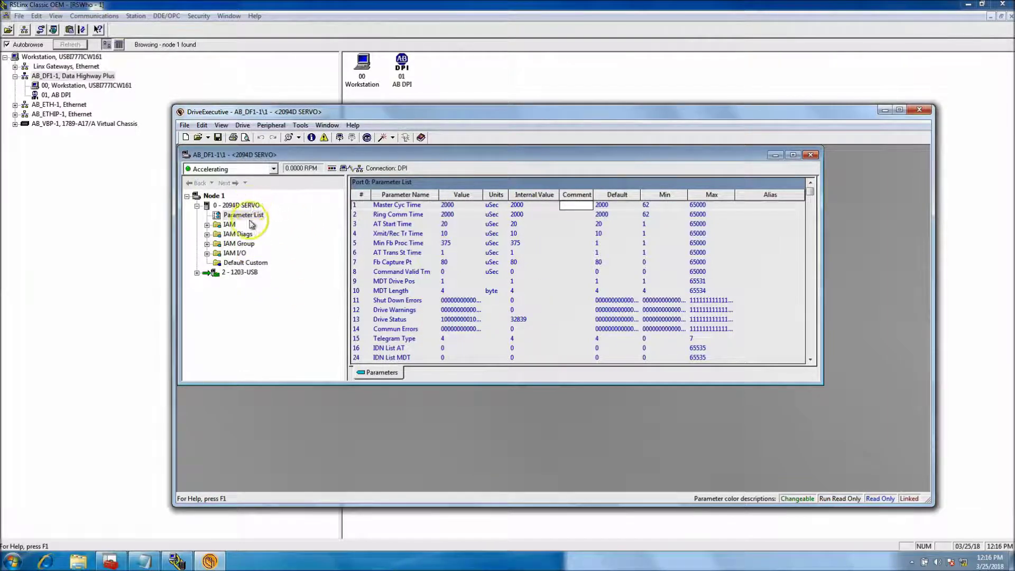
Maximize the drive window and set parameter 952, Demo Mode Select, to Demo Mode in the 2094D SERVO parameter list
left_click(196, 273)
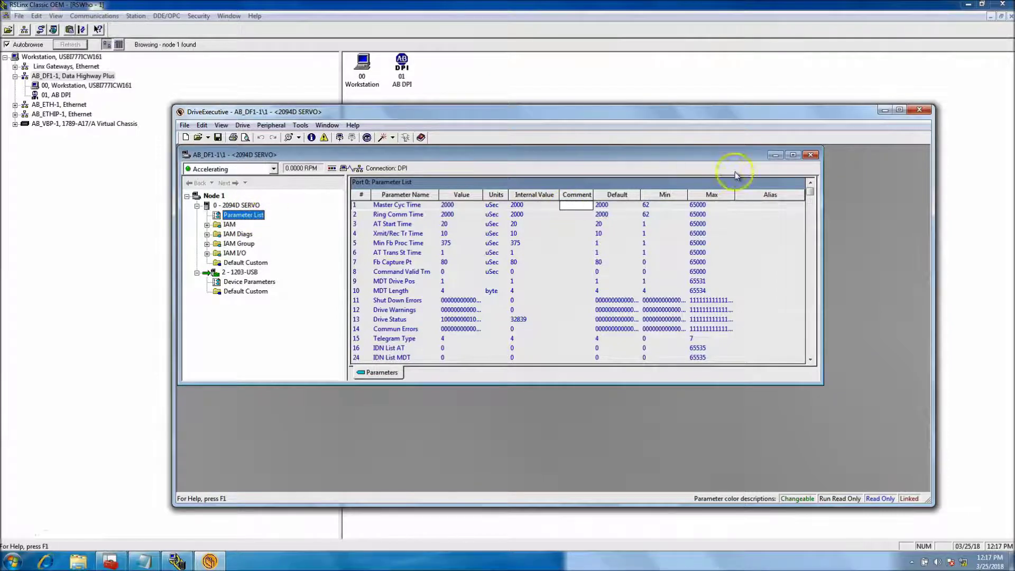
left_click(794, 154)
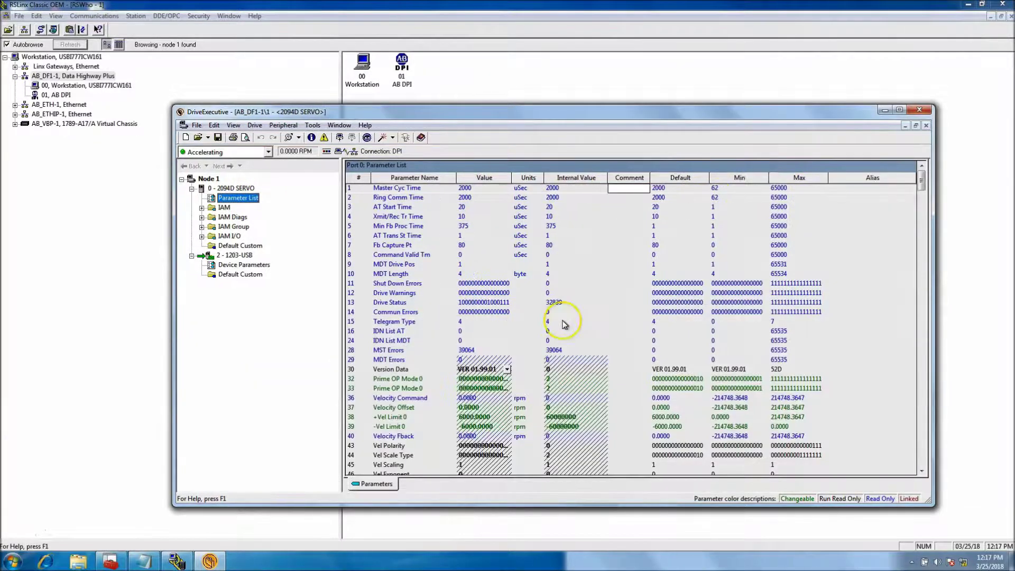
left_click_drag(923, 181, 952, 454)
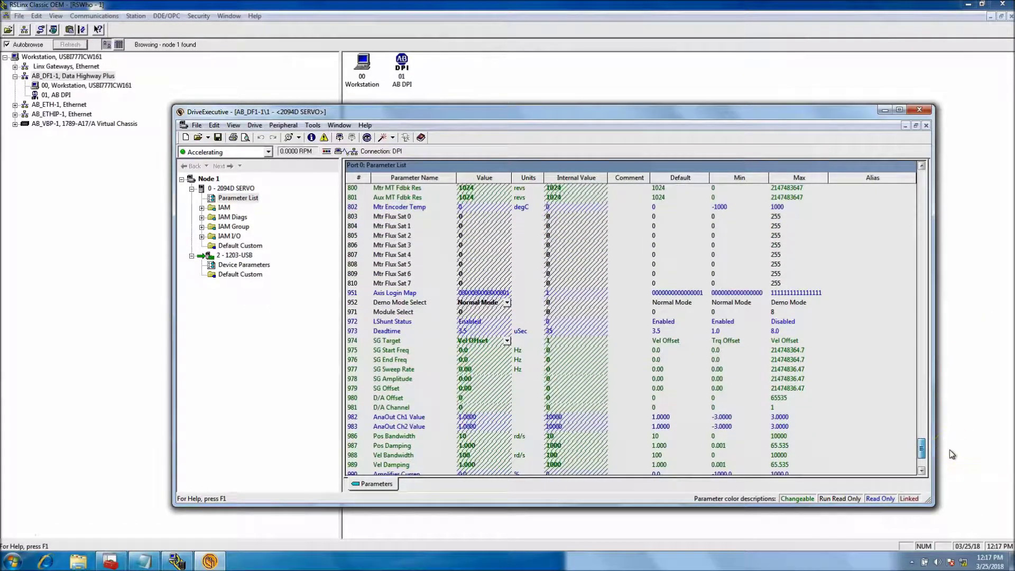
left_click(507, 303)
left_click(489, 321)
left_click_drag(342, 314, 342, 314)
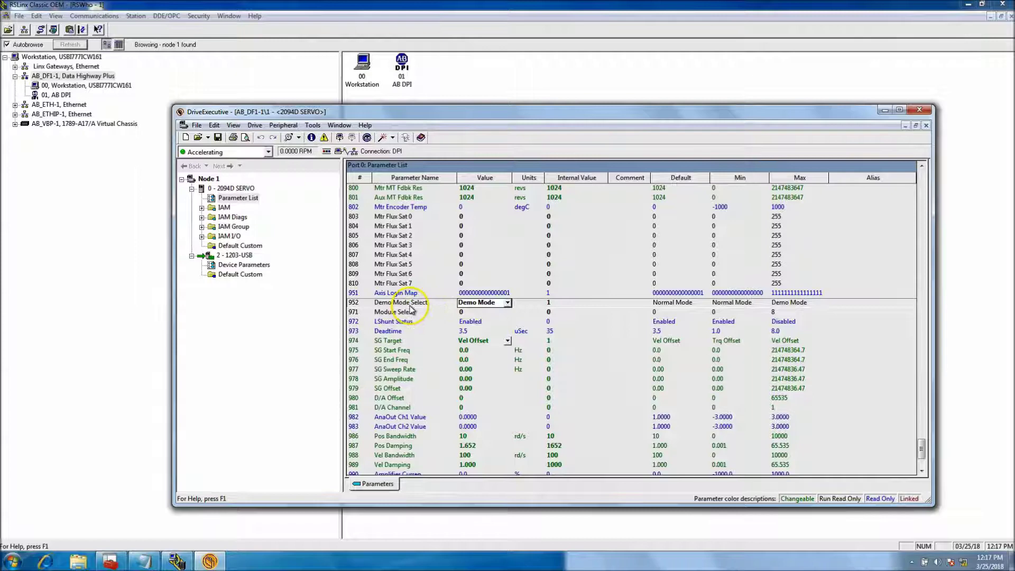
left_click(391, 296)
left_click(392, 302)
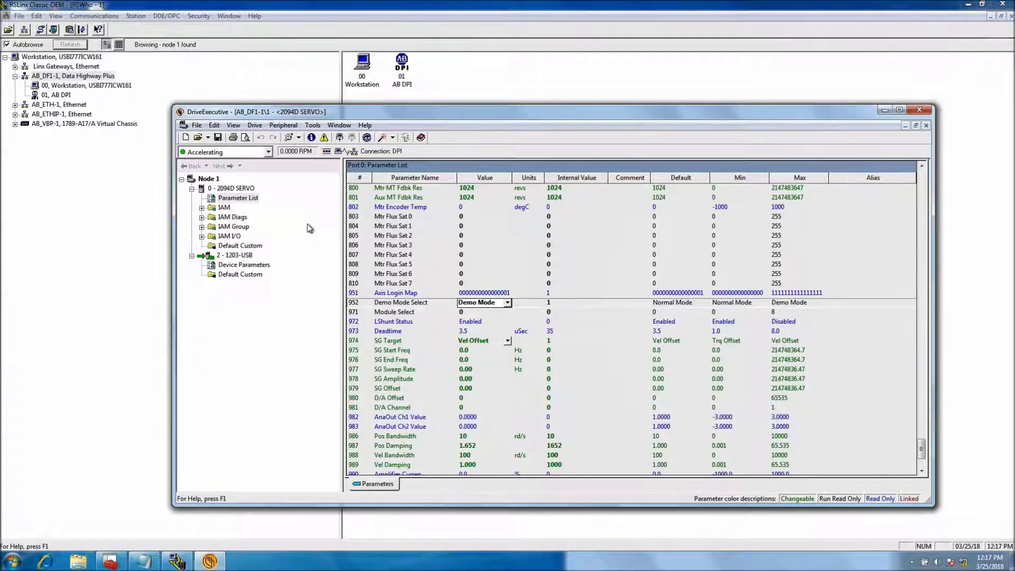
Examine the drive's IAM, IAM Diags and IAM Group folders, its parameter list, and the 1203-USB device parameters
left_click(312, 246)
left_click(201, 207)
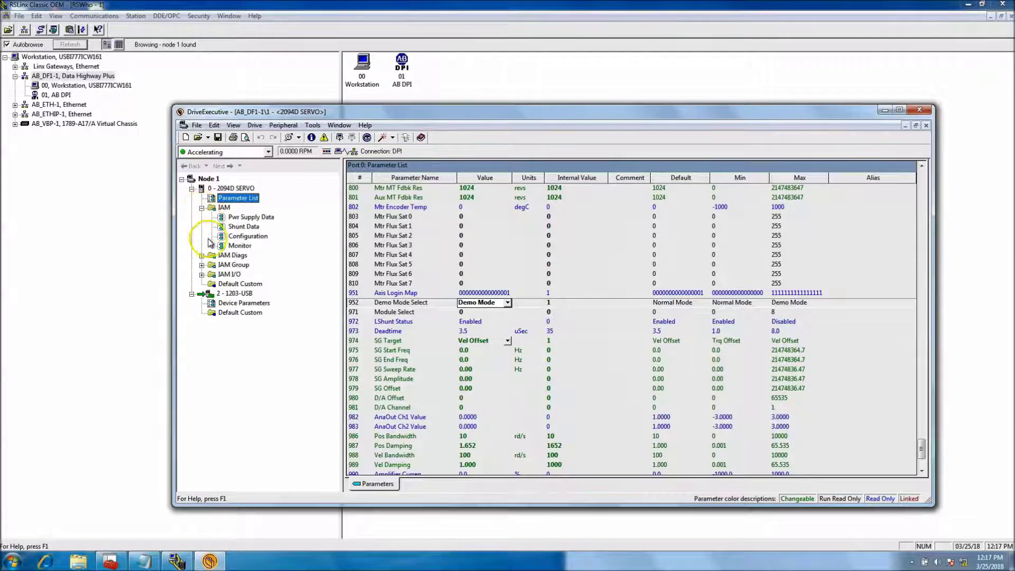
left_click(201, 255)
left_click(202, 302)
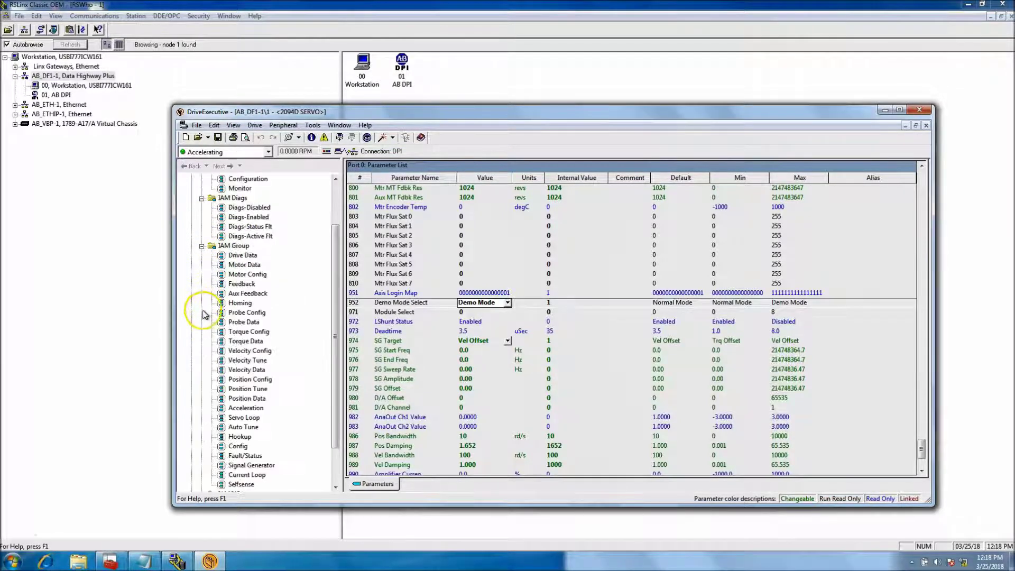
left_click(201, 246)
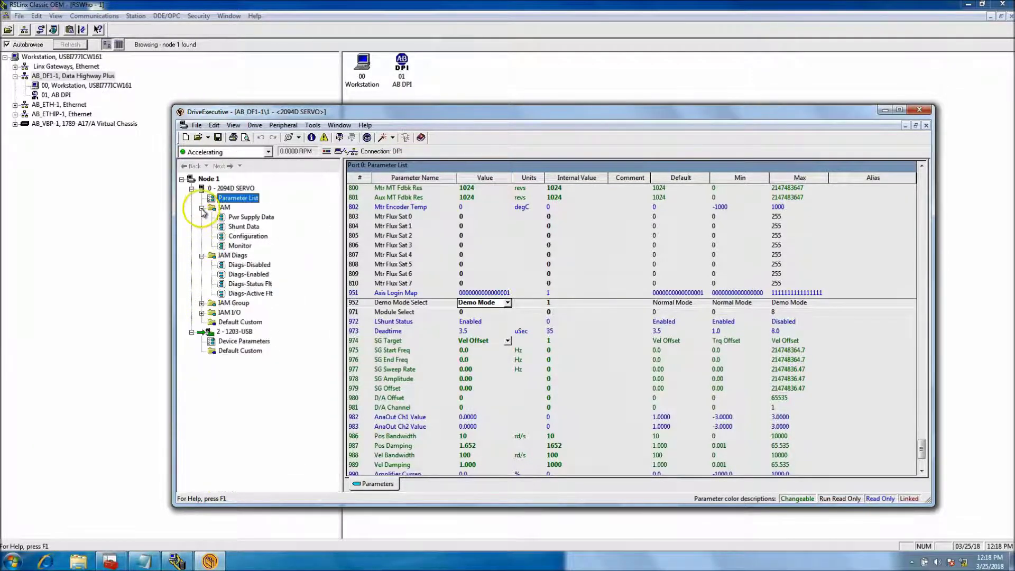
left_click(202, 208)
left_click(202, 217)
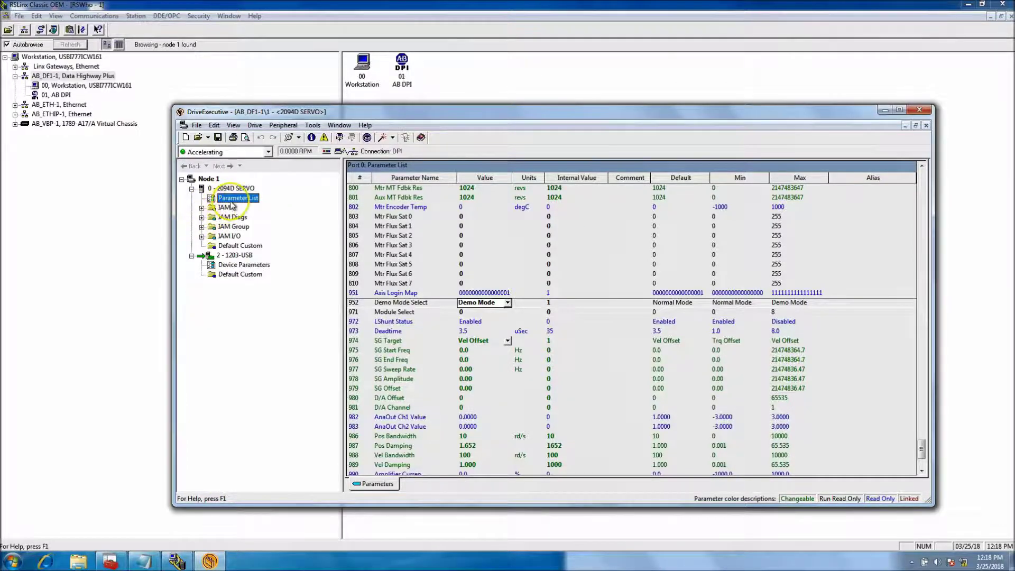
left_click_drag(922, 450, 919, 190)
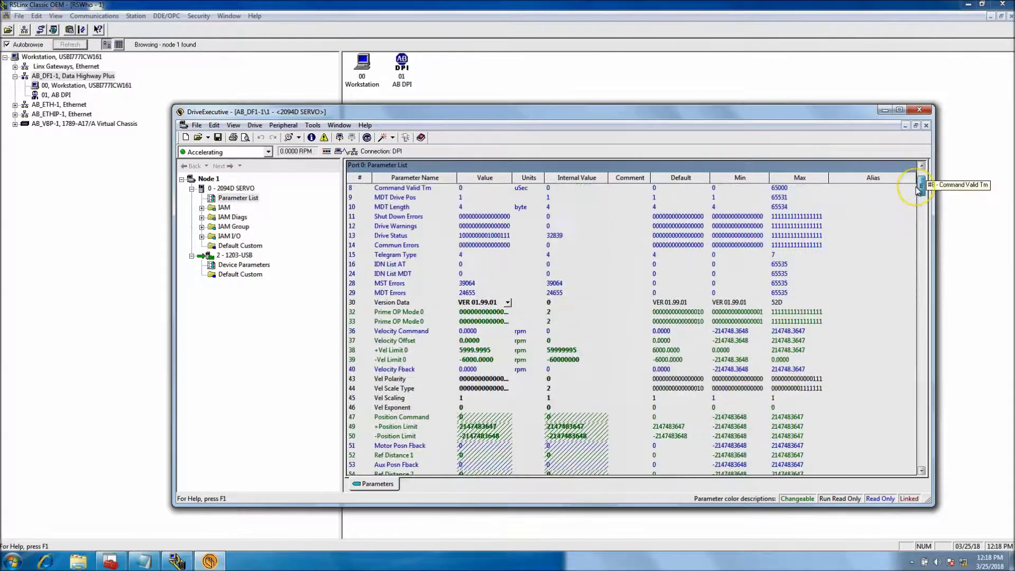
left_click(234, 265)
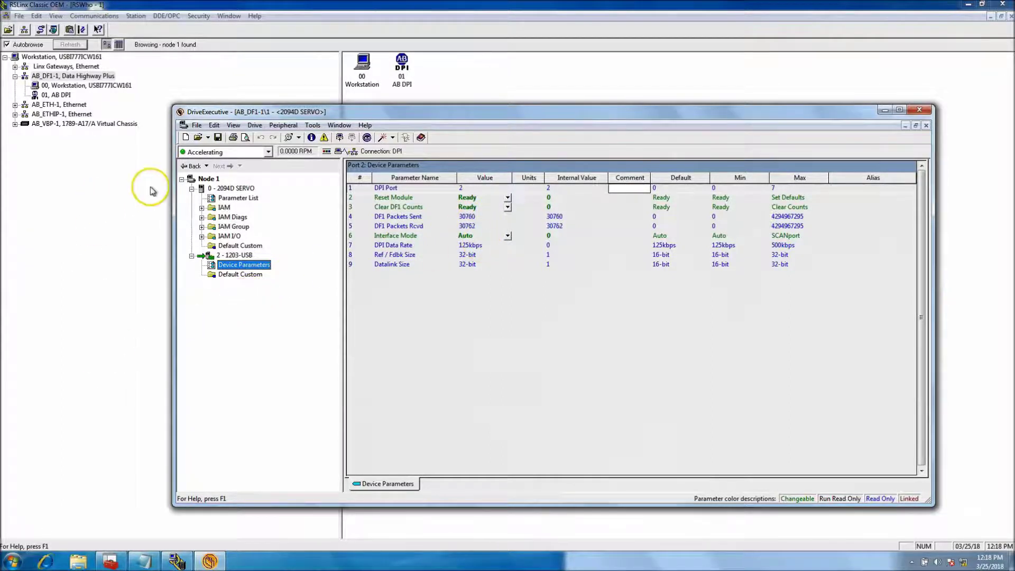
Switch to Device Manager and review the port settings in the properties of the Allen-Bradley 1203-USB port
left_click(273, 78)
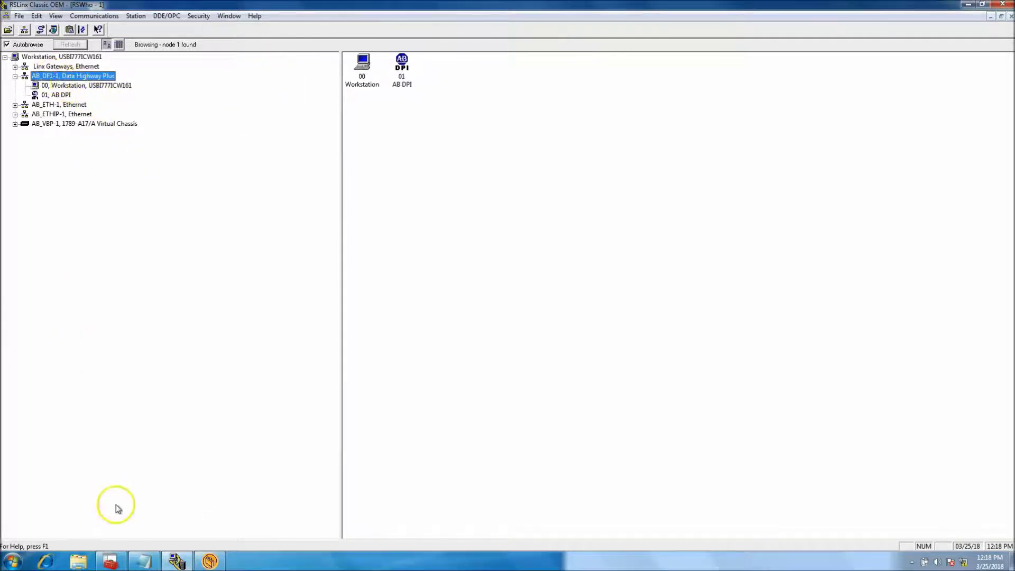
left_click(111, 562)
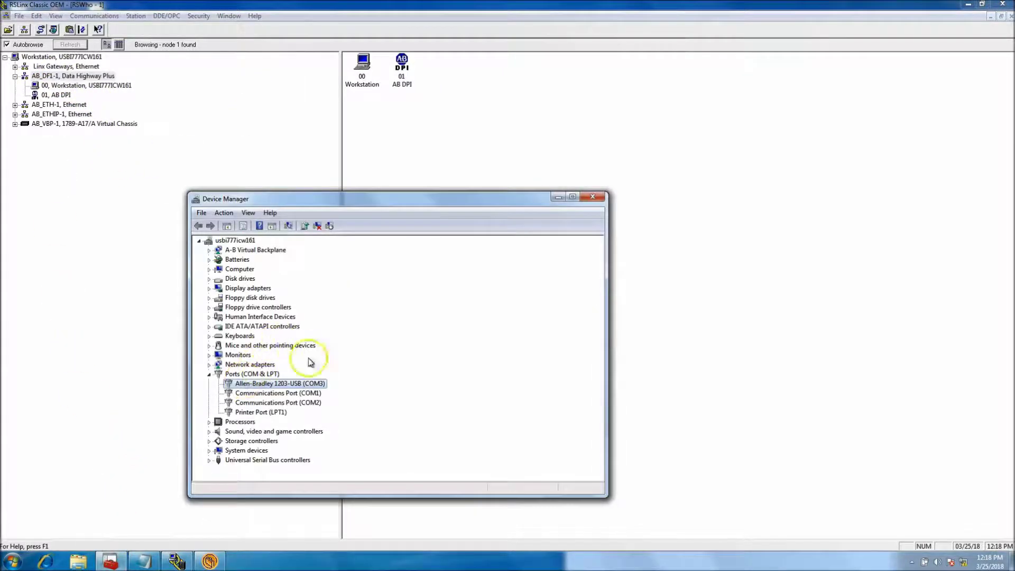
left_click(321, 387)
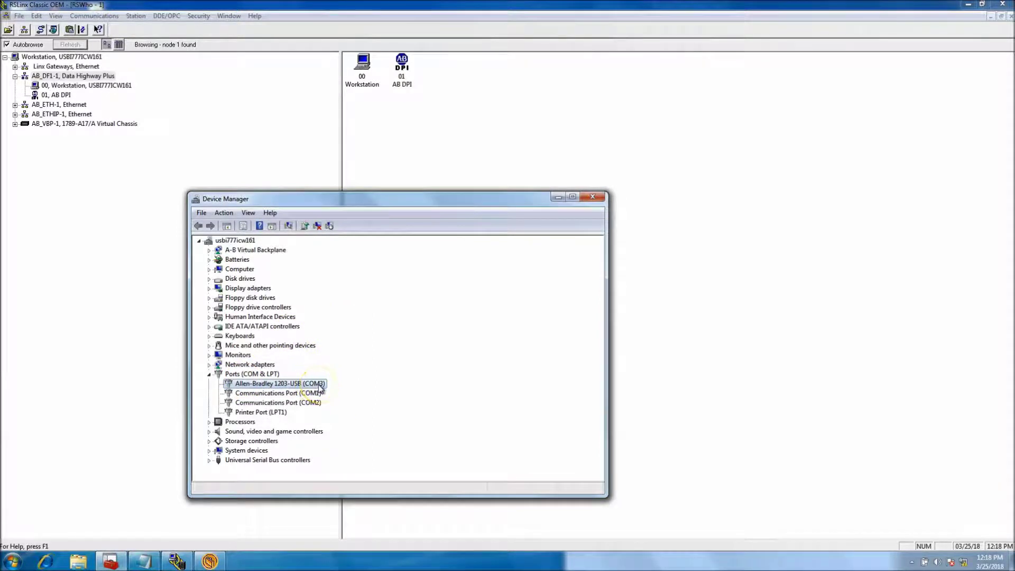
right_click(319, 388)
left_click(360, 446)
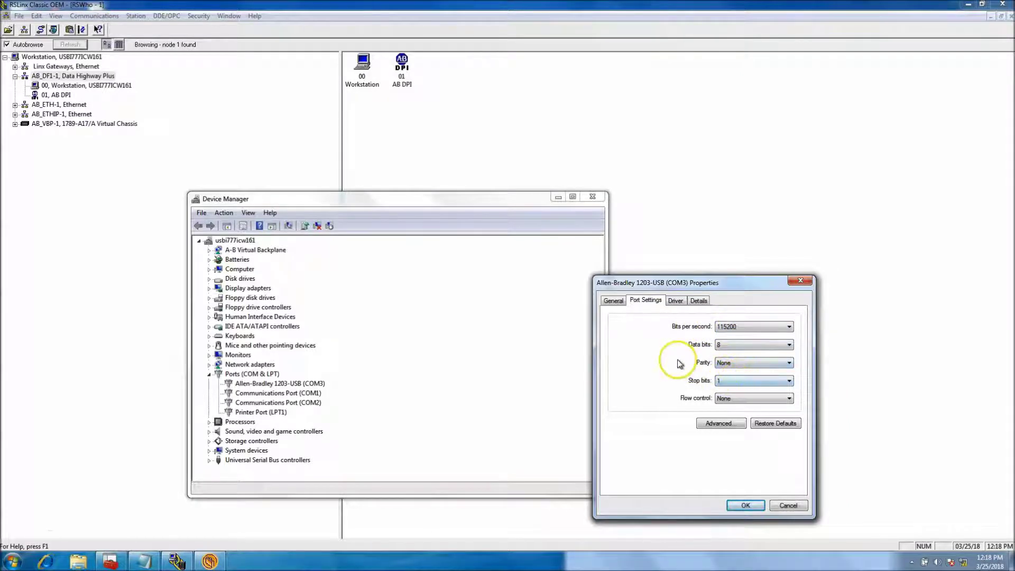
Switch to RSLinx Classic, open the AB_DF1-1 driver's configuration and move its dialog clear of the driver list
left_click(40, 27)
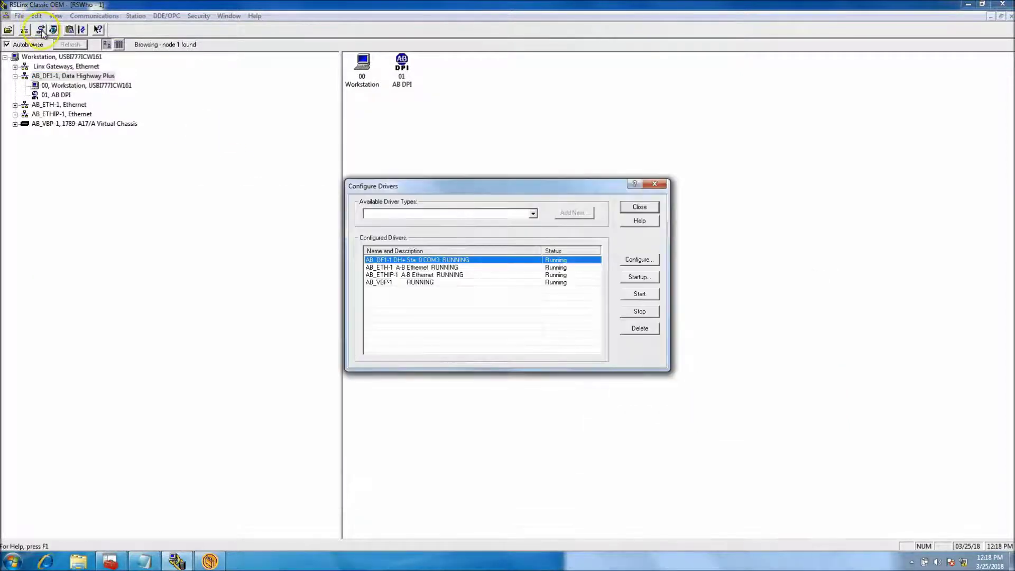
left_click(623, 257)
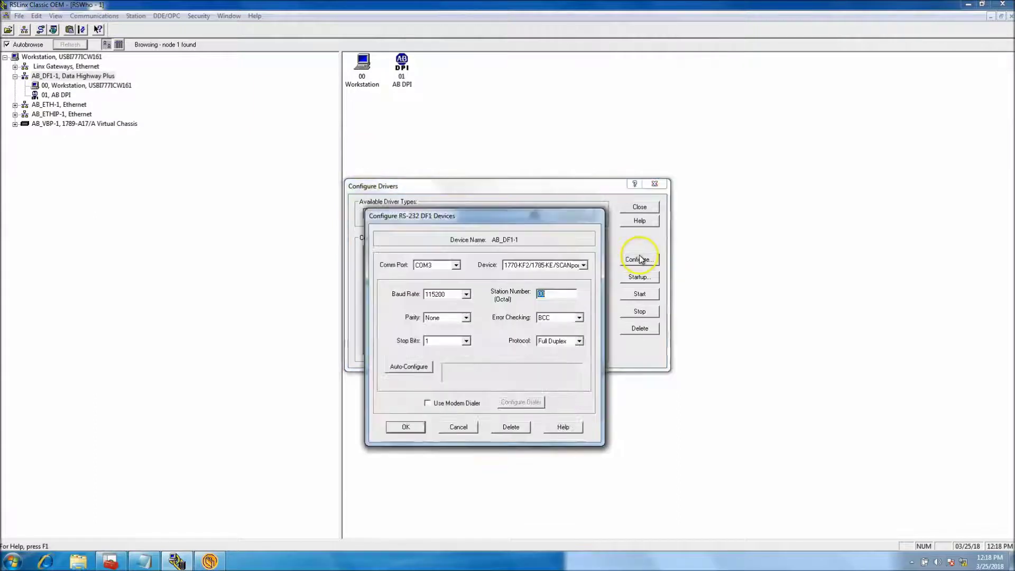
left_click_drag(515, 222, 713, 242)
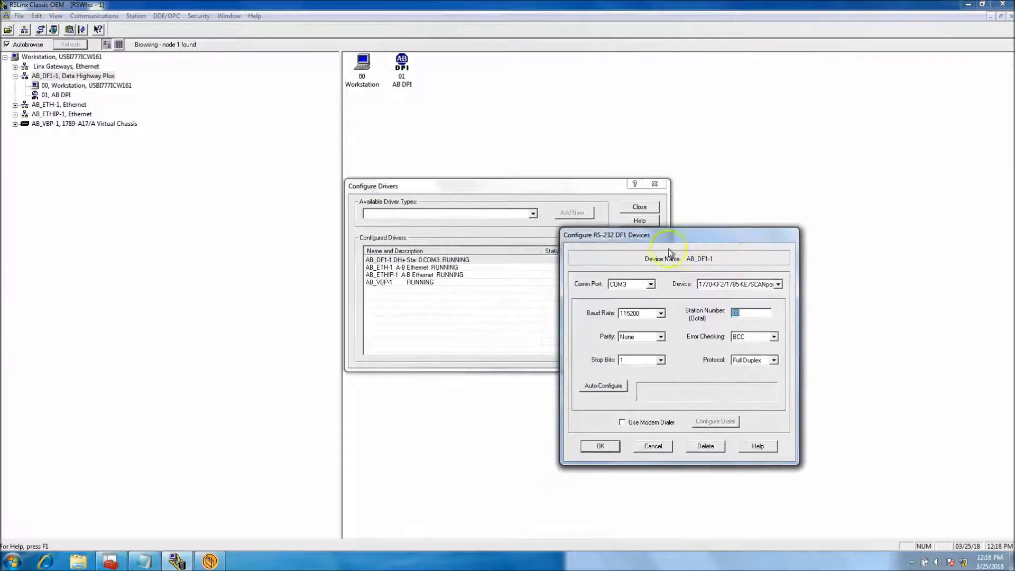
Reopen the 1203-USB port settings in Device Manager and place them beside the AB_DF1-1 driver configuration for comparison
left_click(121, 559)
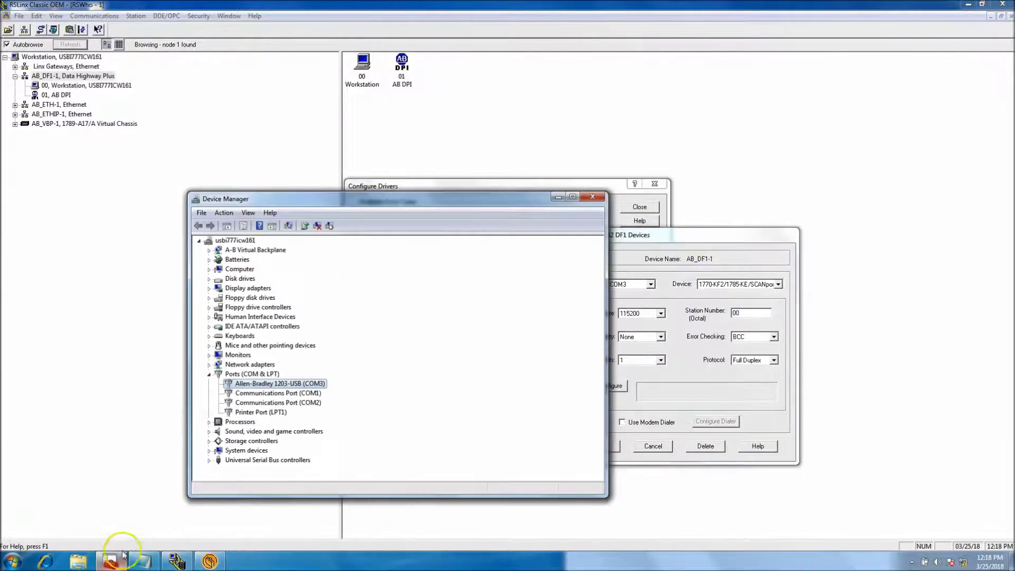
right_click(278, 388)
left_click(302, 447)
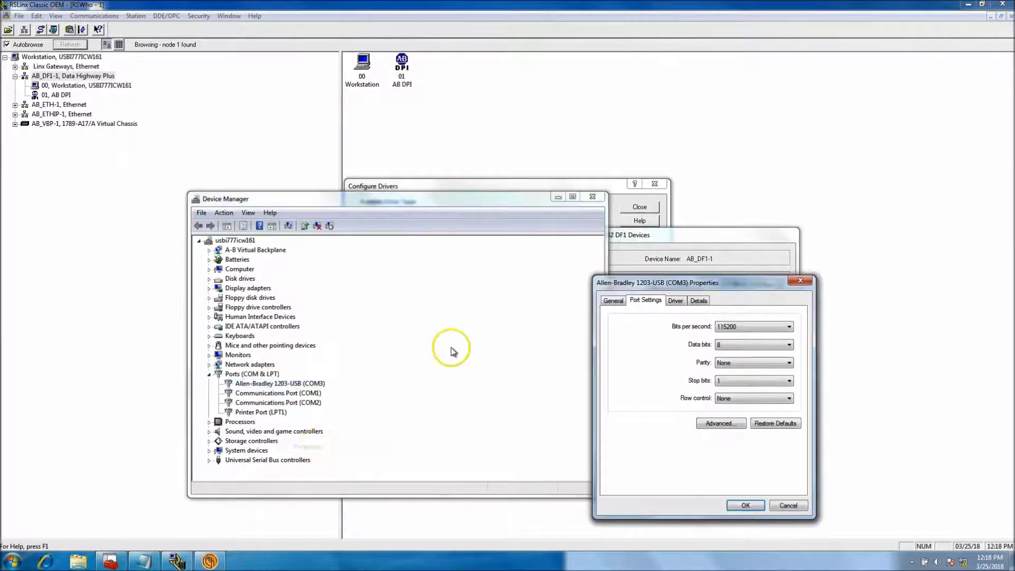
left_click_drag(680, 287, 457, 231)
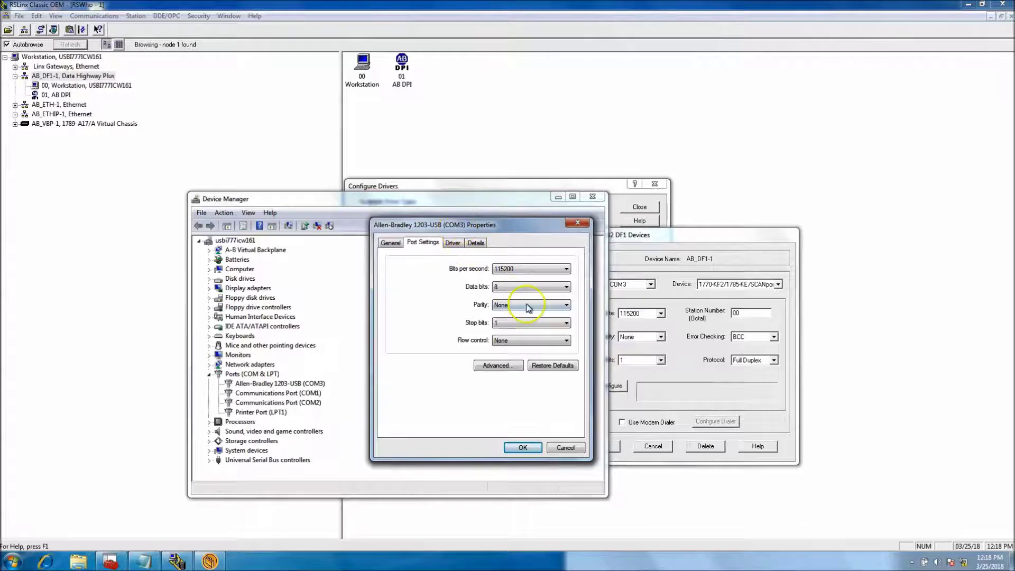
left_click_drag(541, 221, 543, 261)
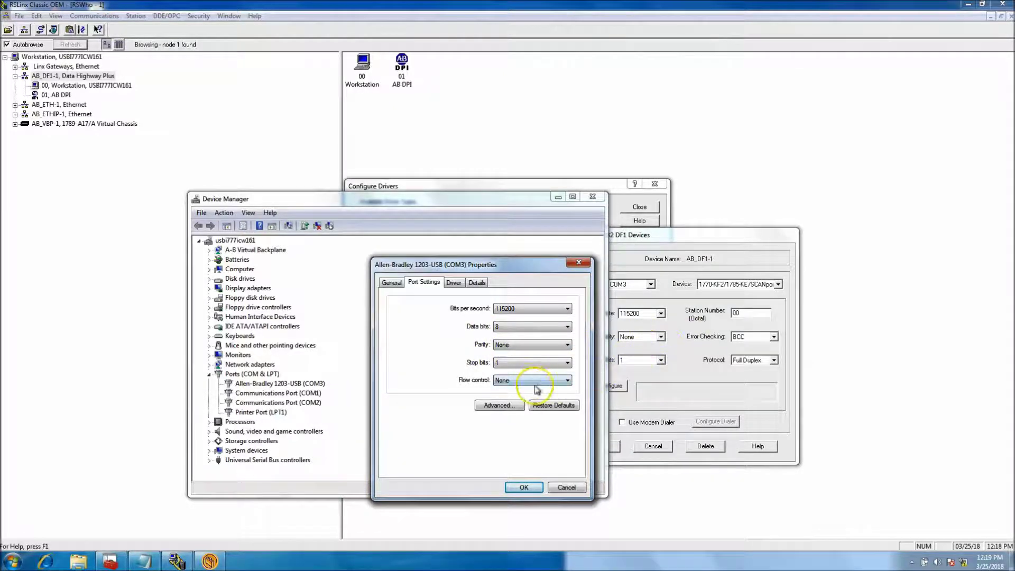
Open the advanced settings of the 1203-USB port and review the COM port numbers that can be assigned
left_click(497, 408)
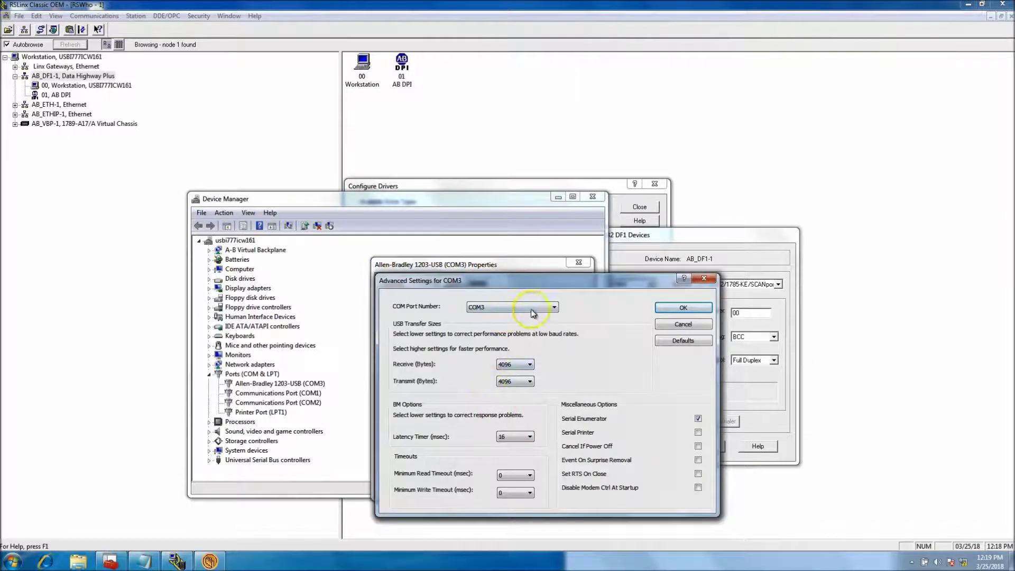
left_click(548, 312)
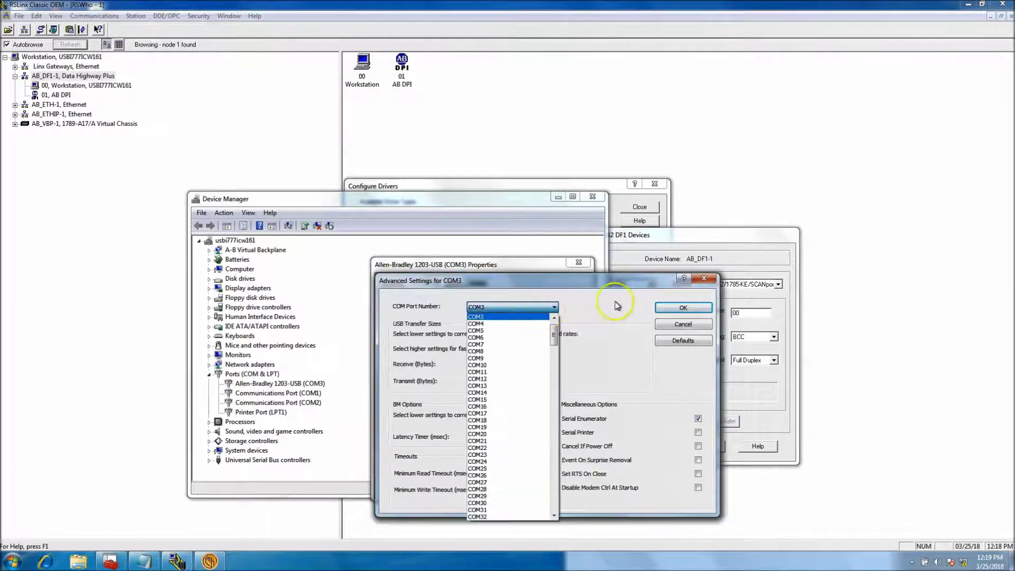
left_click(606, 284)
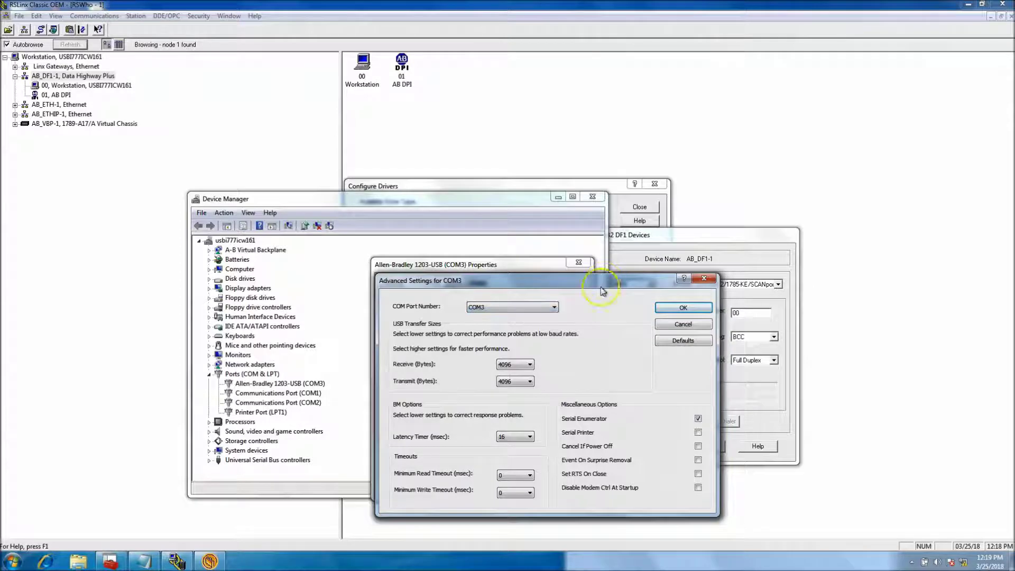
left_click(555, 309)
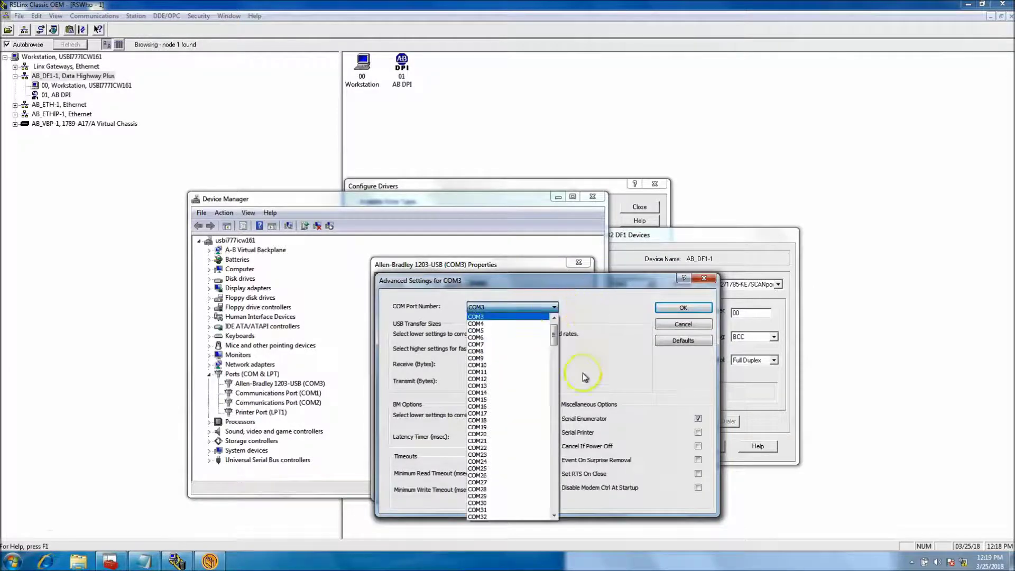
left_click(591, 312)
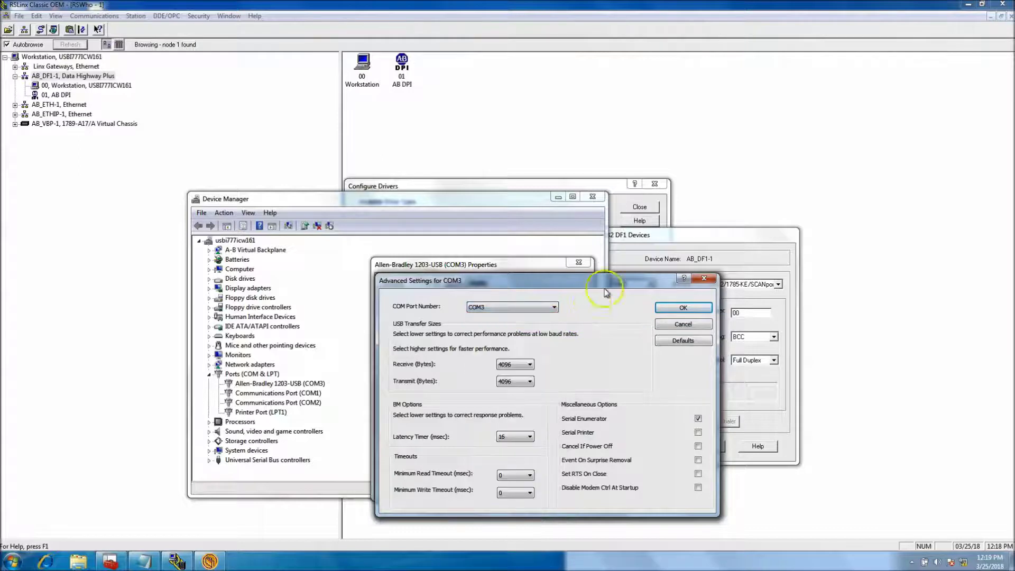
Review the comm port choices in the AB_DF1-1 driver configuration in RSLinx Classic, cancel that dialog and return to Device Manager
left_click(629, 252)
left_click(651, 284)
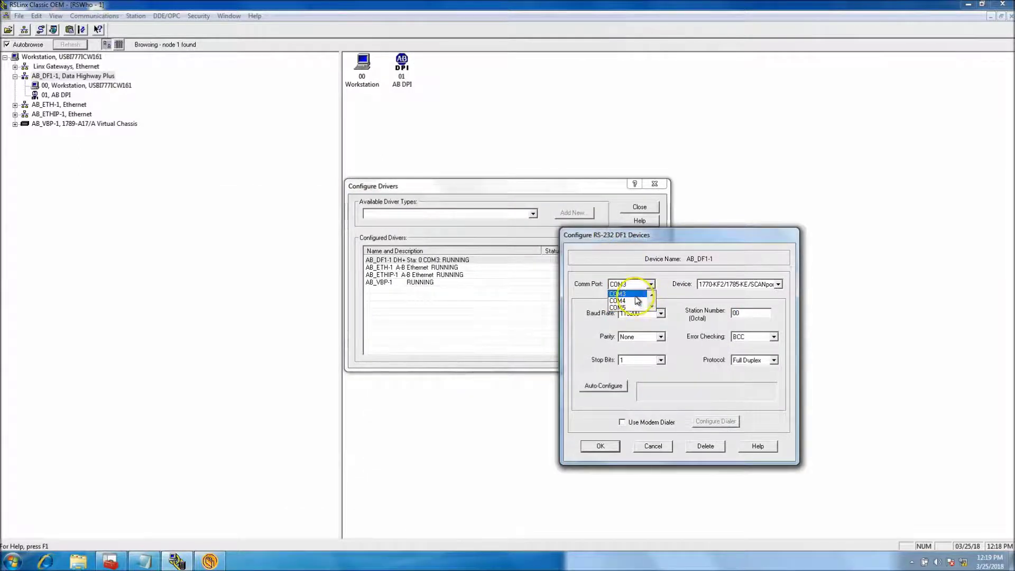
left_click(624, 265)
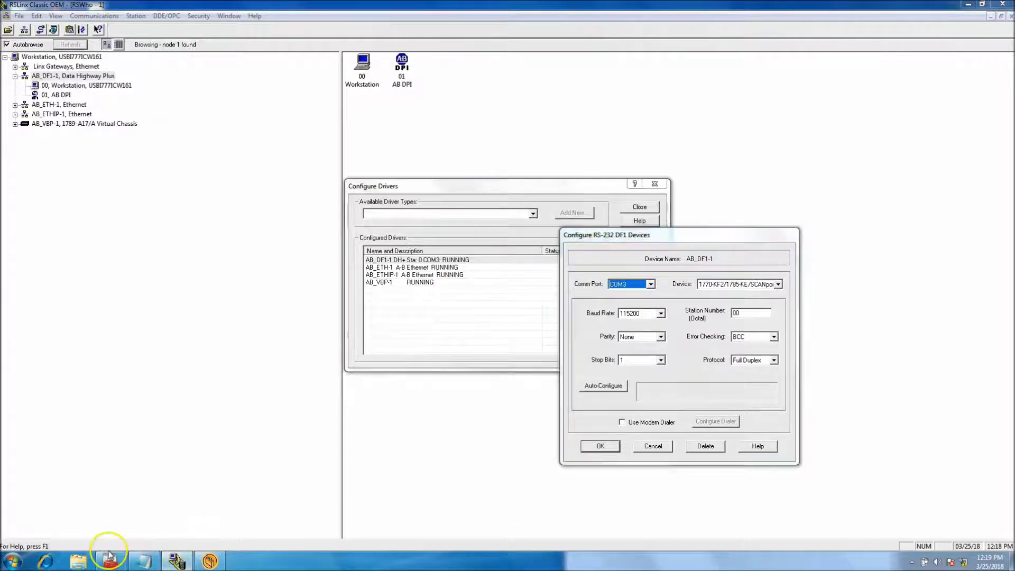
left_click(656, 446)
left_click(143, 560)
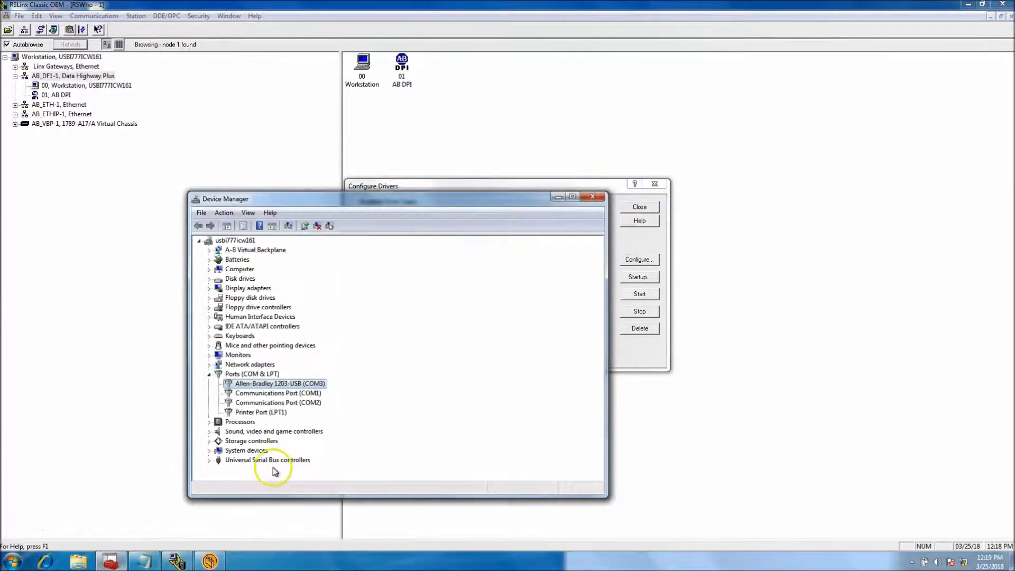
Bring back the 1203-USB port's advanced settings, recheck the available COM port numbers and cancel out of them
right_click(274, 388)
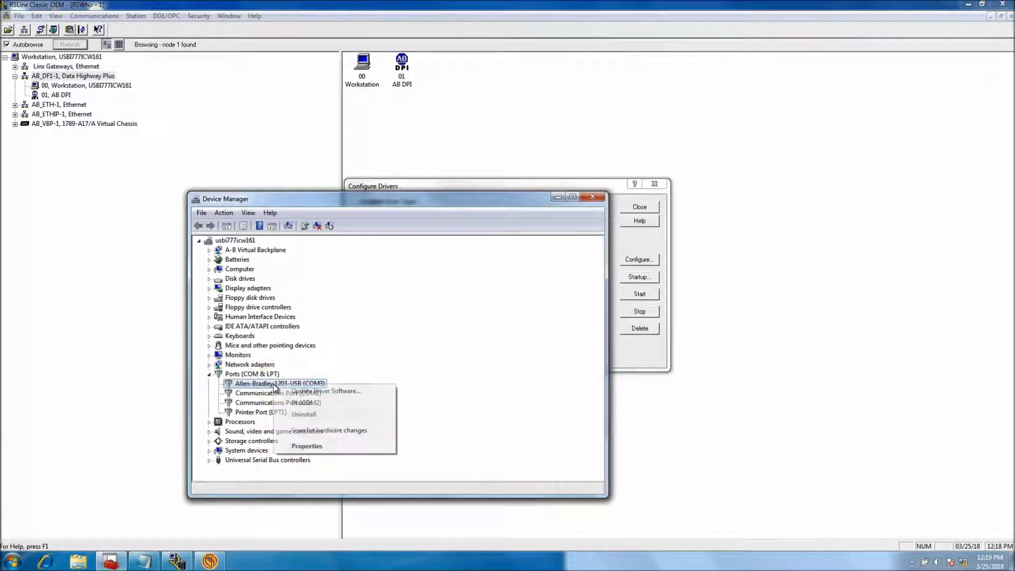
left_click(306, 444)
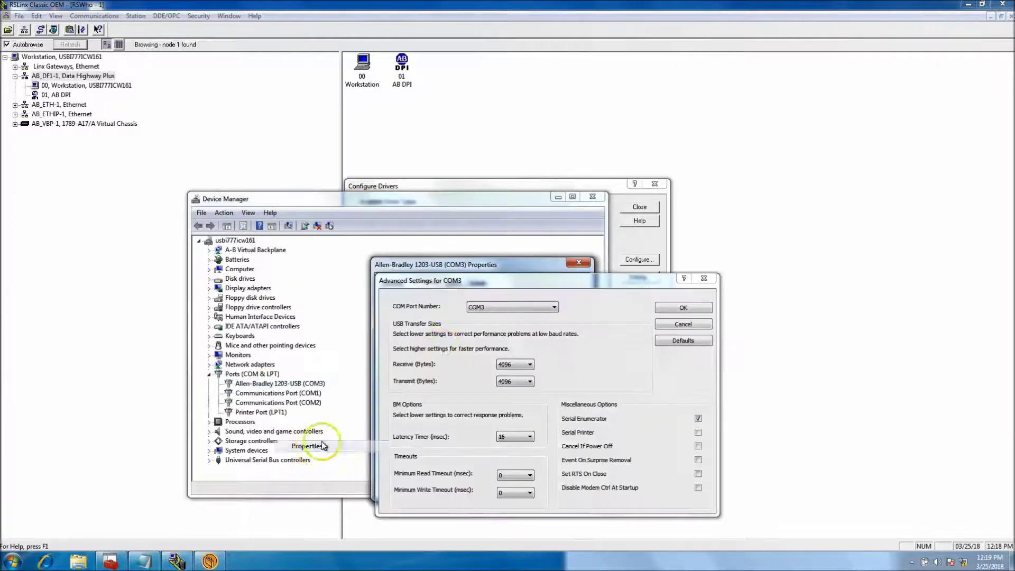
left_click(533, 306)
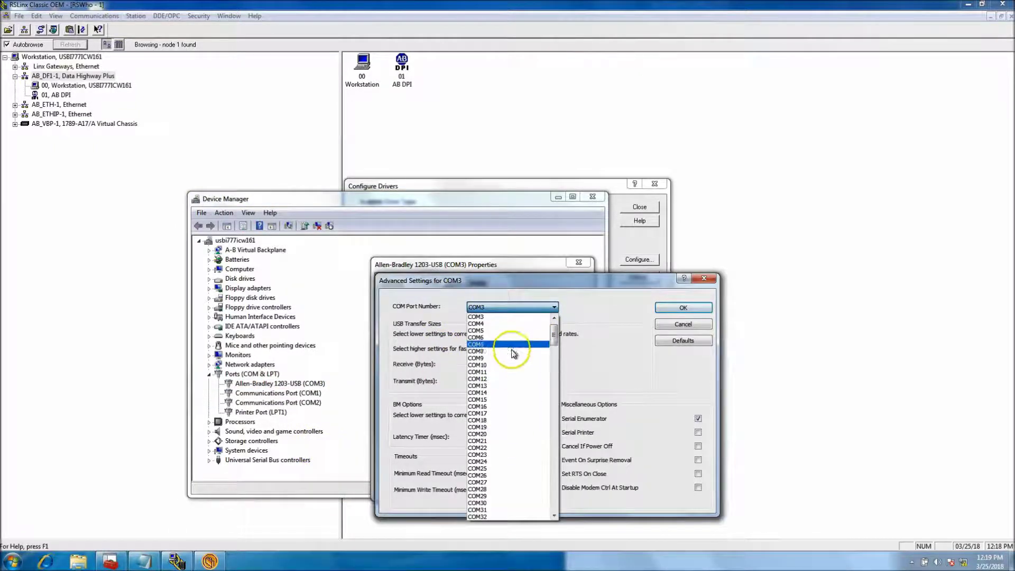
left_click(587, 323)
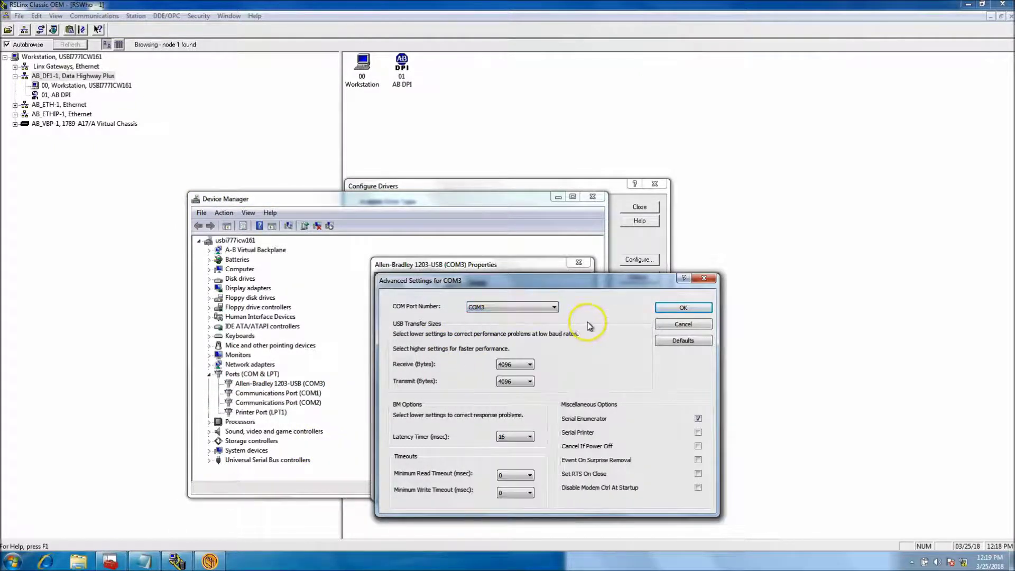
left_click(664, 325)
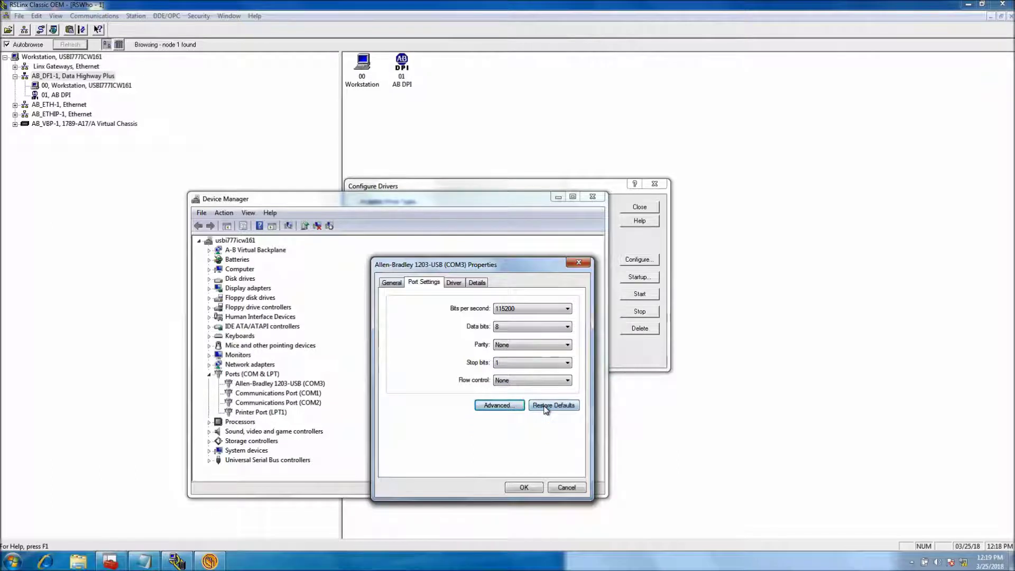
Search automatically for updated driver software for the Allen-Bradley 1203-USB port and close the update wizard
left_click(454, 282)
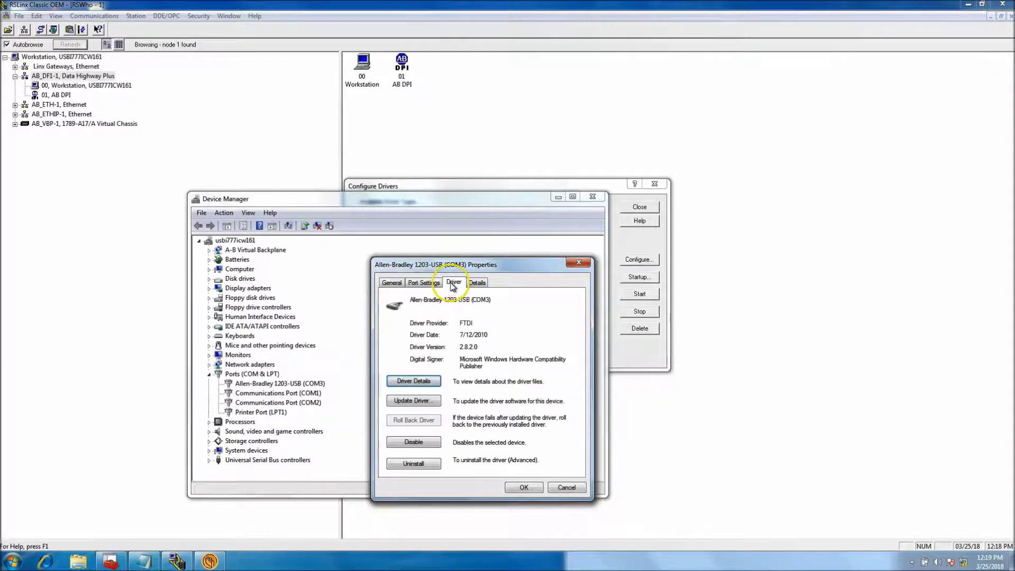
left_click(416, 401)
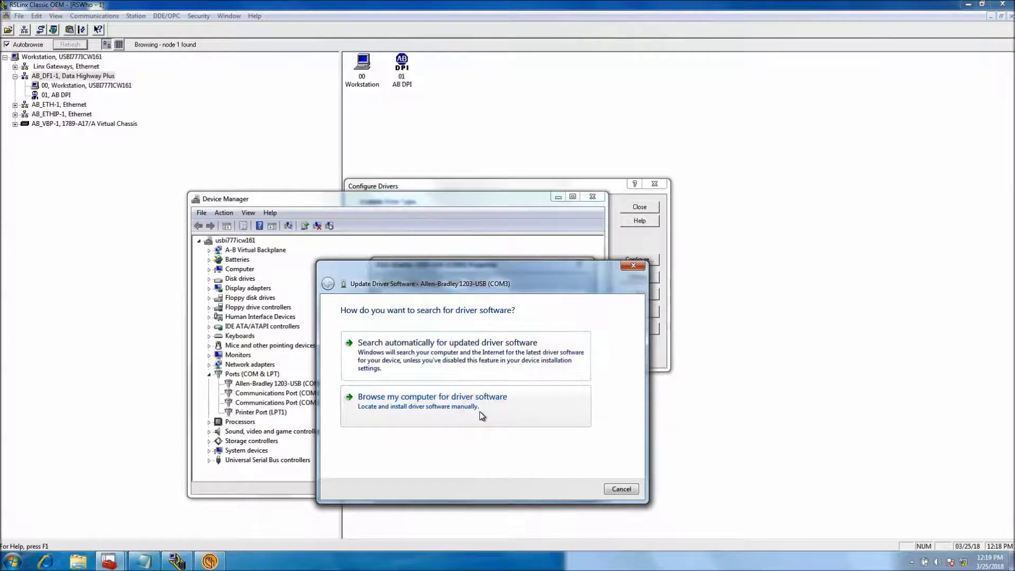
left_click(476, 364)
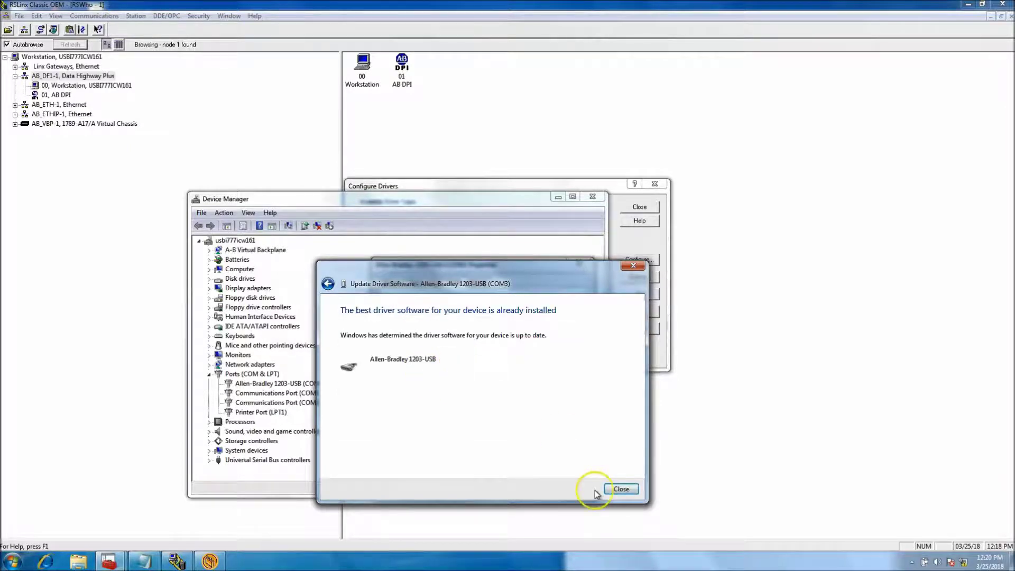
left_click(619, 488)
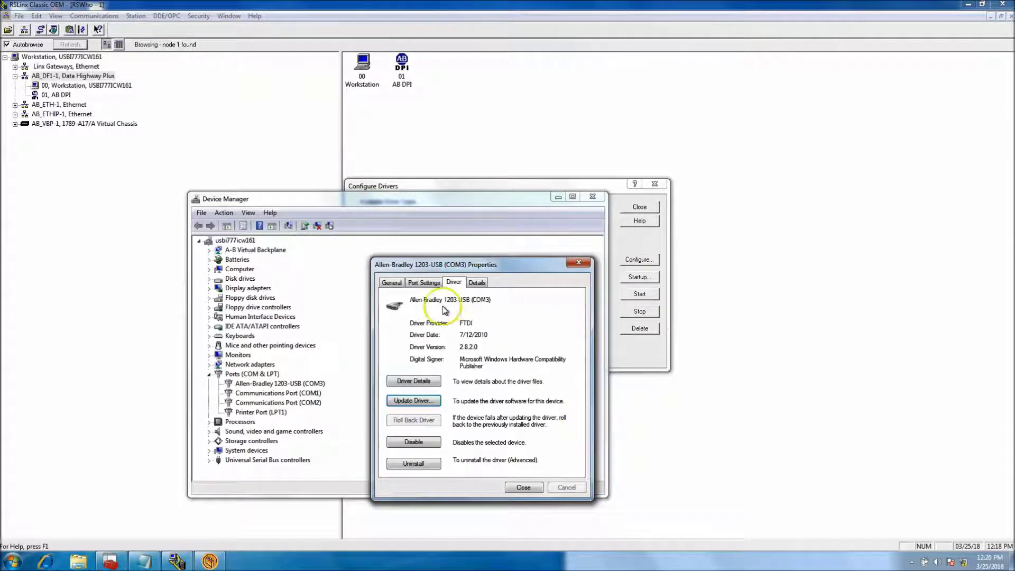
Check the 1203-USB port's general device status, close its properties and review the device commands offered for the port
left_click(401, 284)
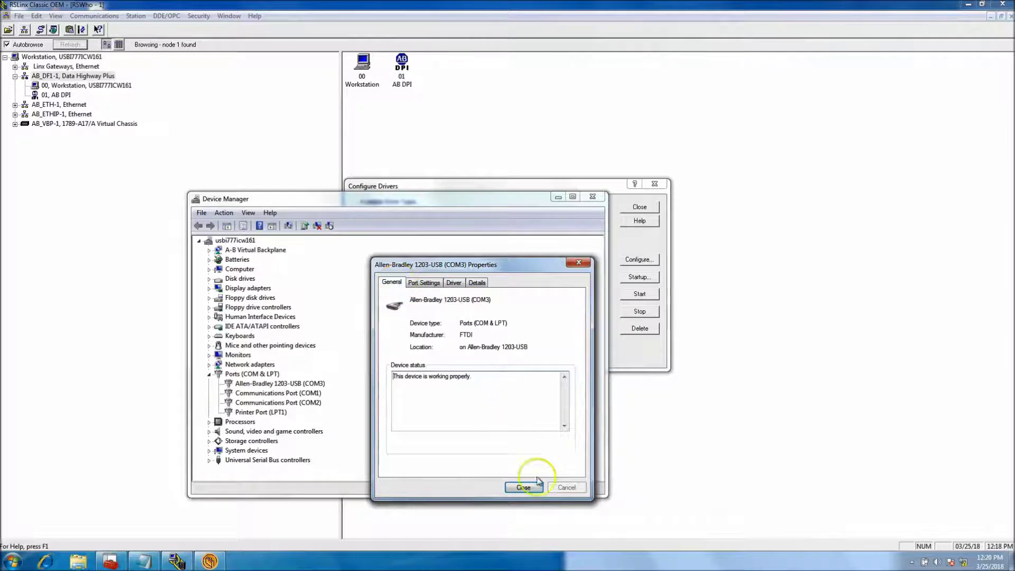
left_click(523, 487)
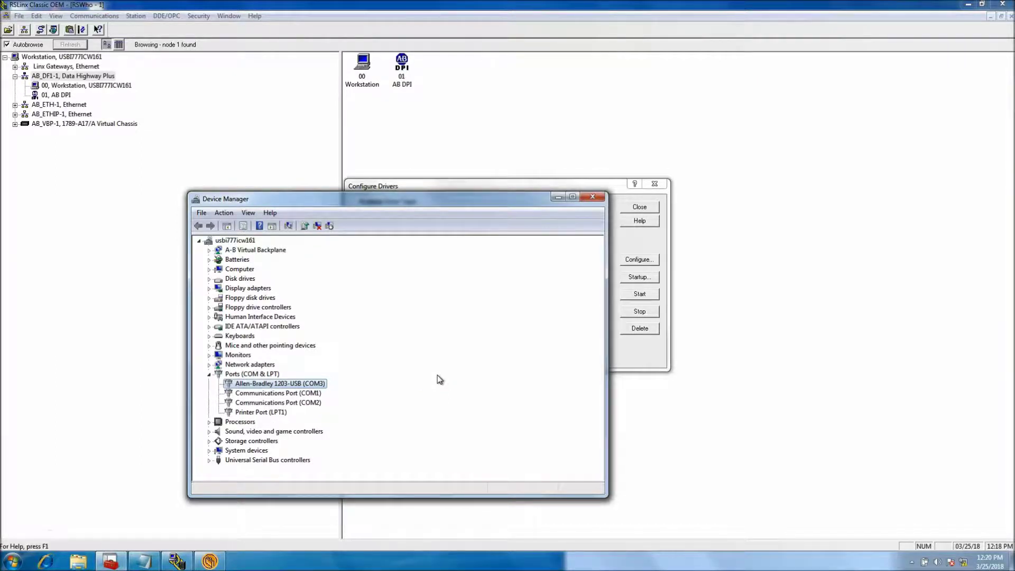
right_click(303, 386)
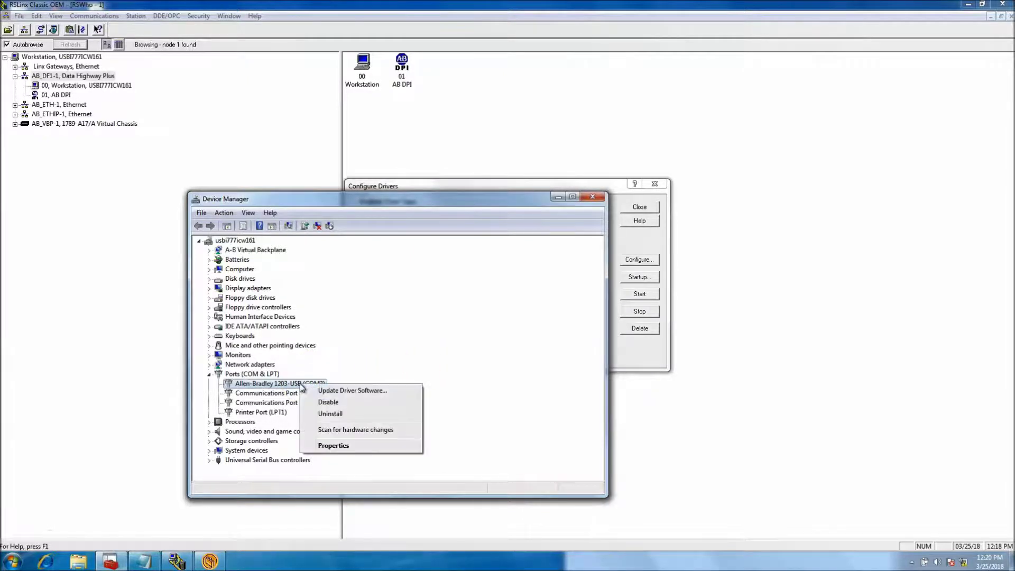
left_click(358, 392)
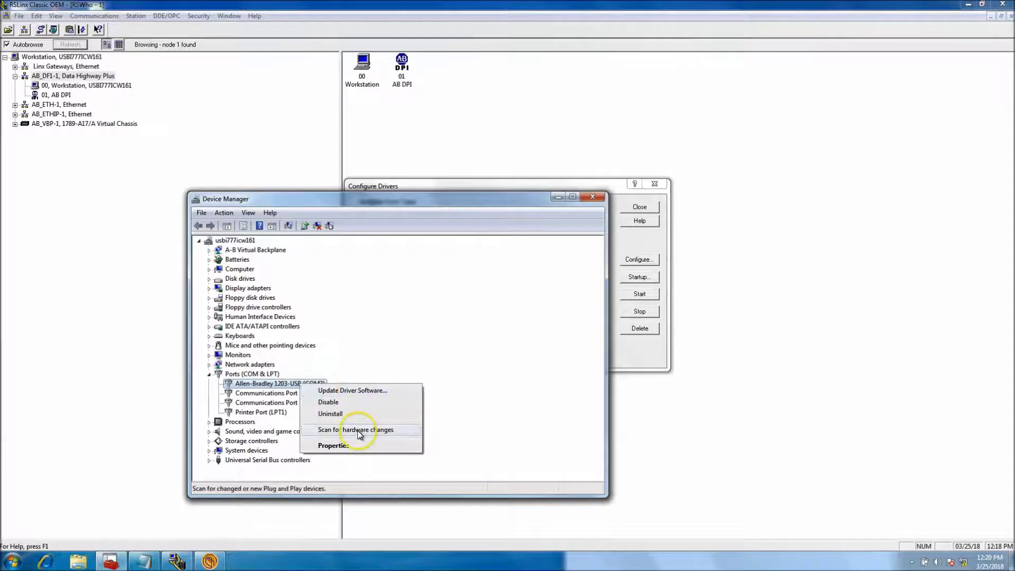
left_click(442, 345)
Place the Device Manager window and the RSLinx Configure Drivers dialog side by side
left_click_drag(453, 200, 335, 210)
left_click_drag(527, 185, 698, 204)
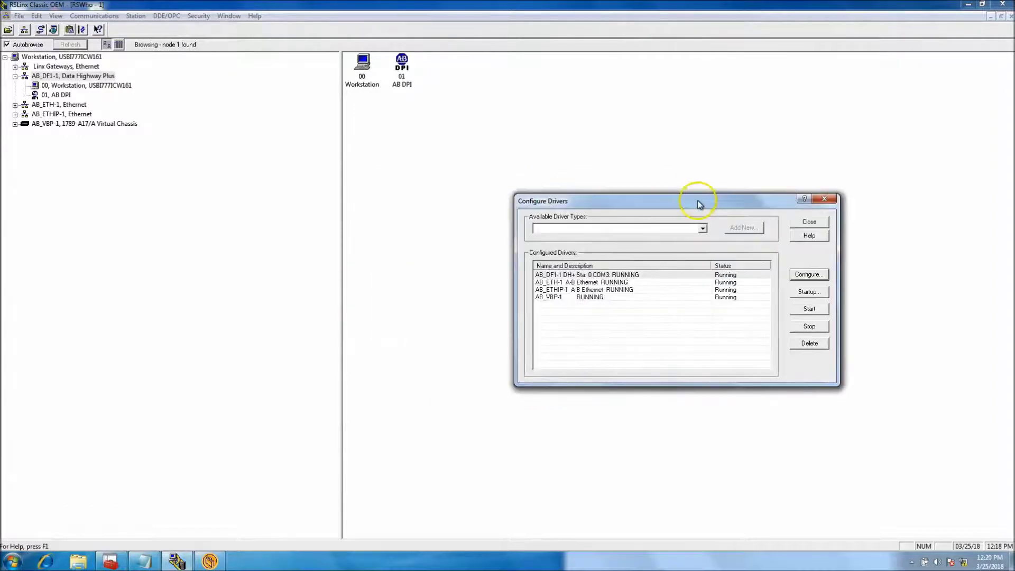
left_click(110, 562)
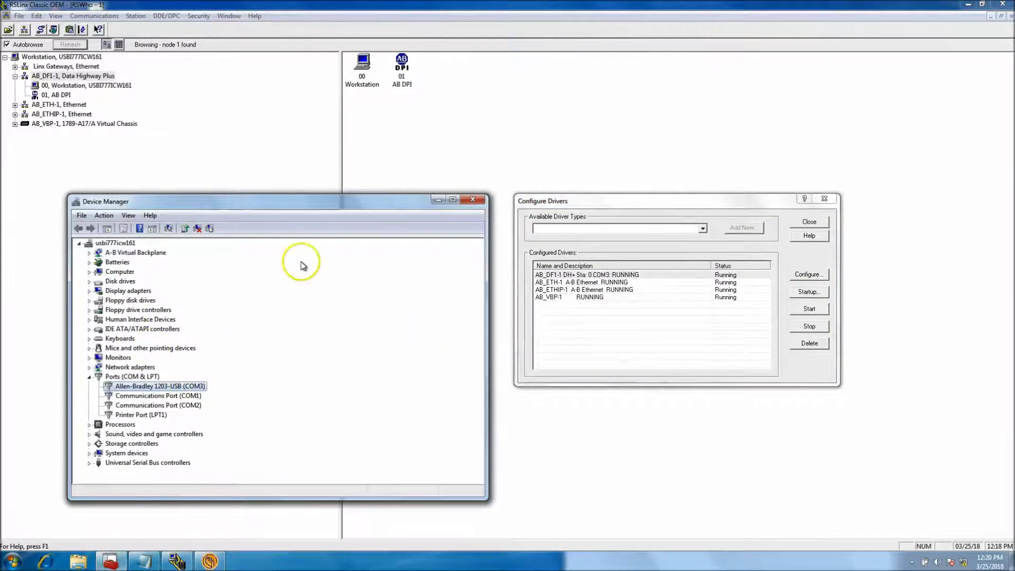
left_click_drag(334, 203, 336, 203)
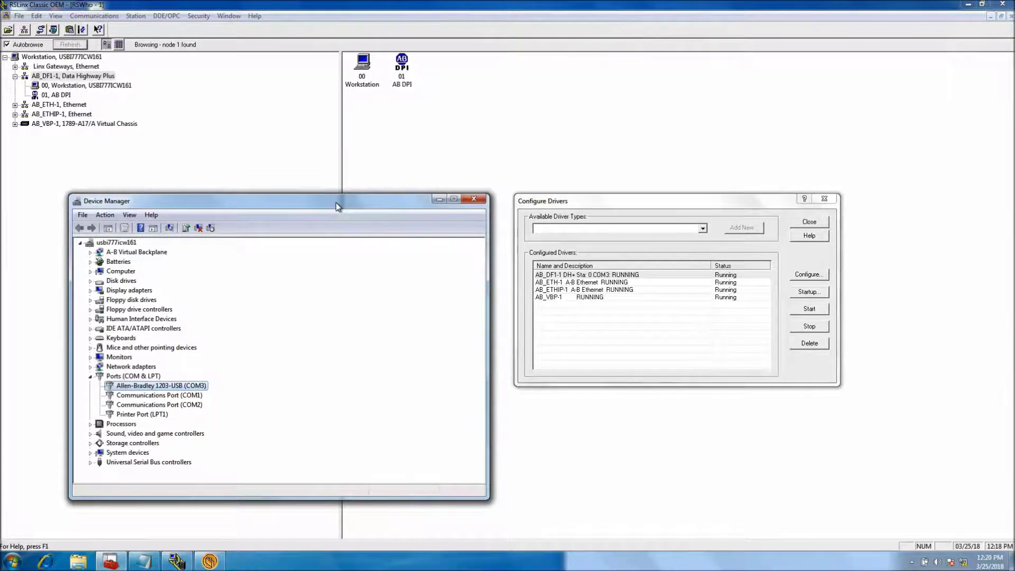
Compare the 1203-USB port with the AB_DF1-1 driver entry and close the Configure Drivers dialog
left_click(642, 275)
left_click(504, 256)
left_click(601, 248)
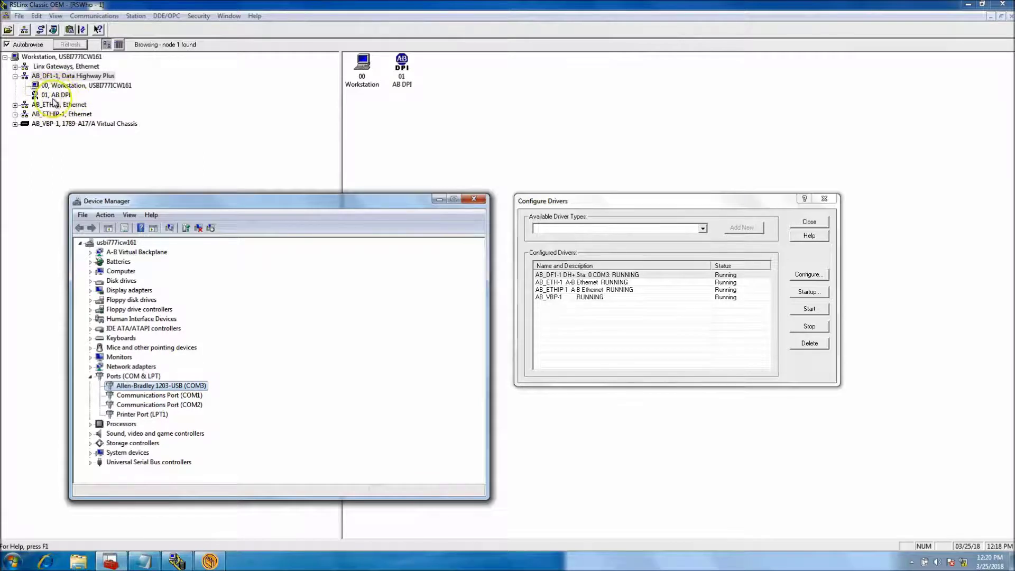
left_click(139, 114)
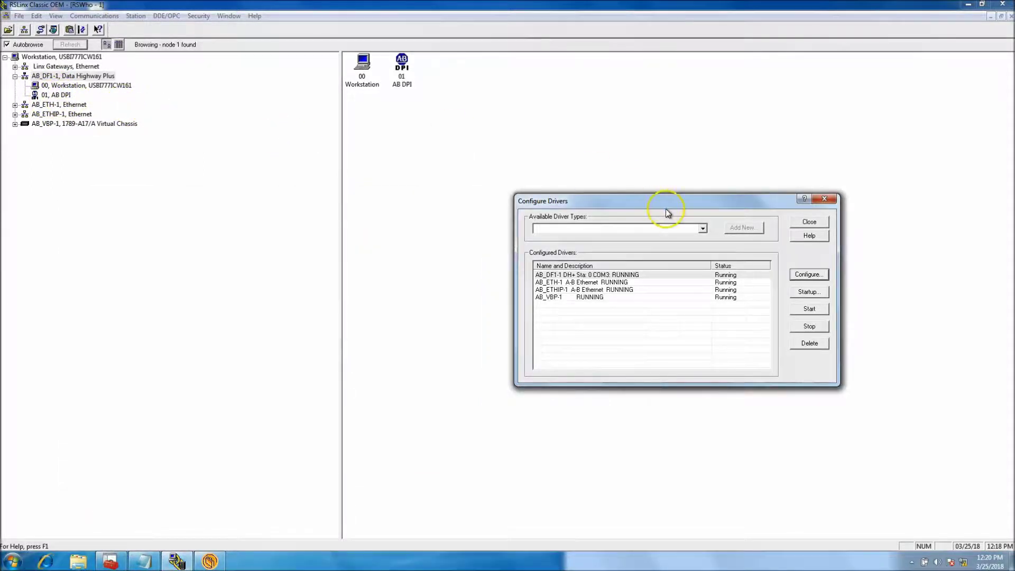
left_click(804, 222)
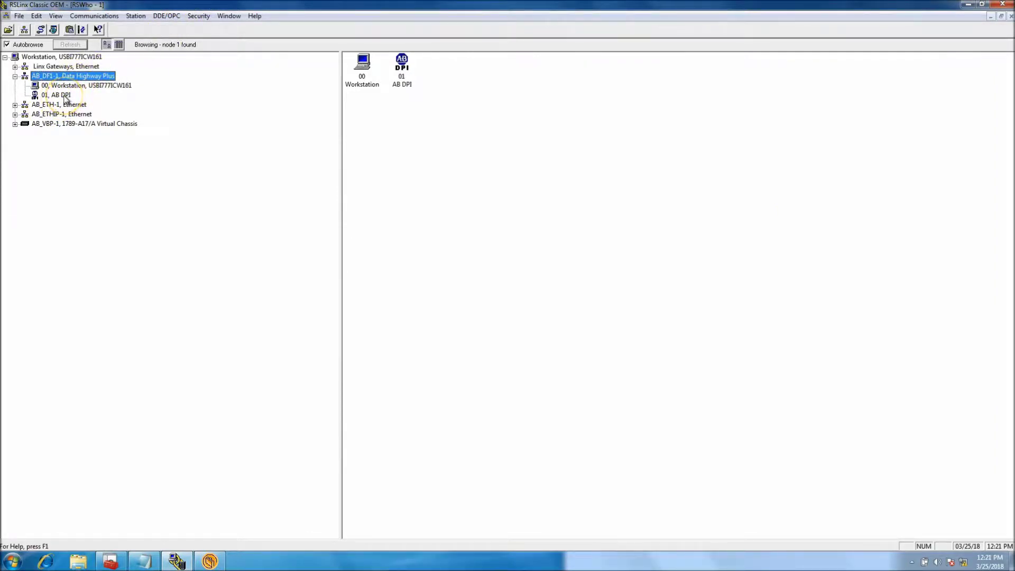
Compare the AB DPI node under AB_DF1-1 in RSLinx Classic with the 2094D SERVO connection in DriveExecutive
left_click(207, 559)
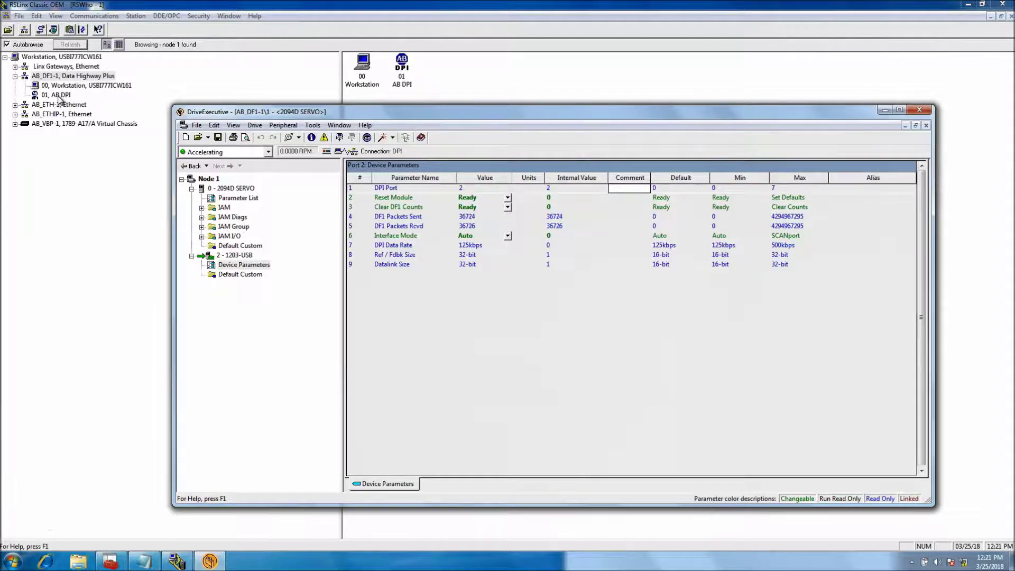
left_click(96, 164)
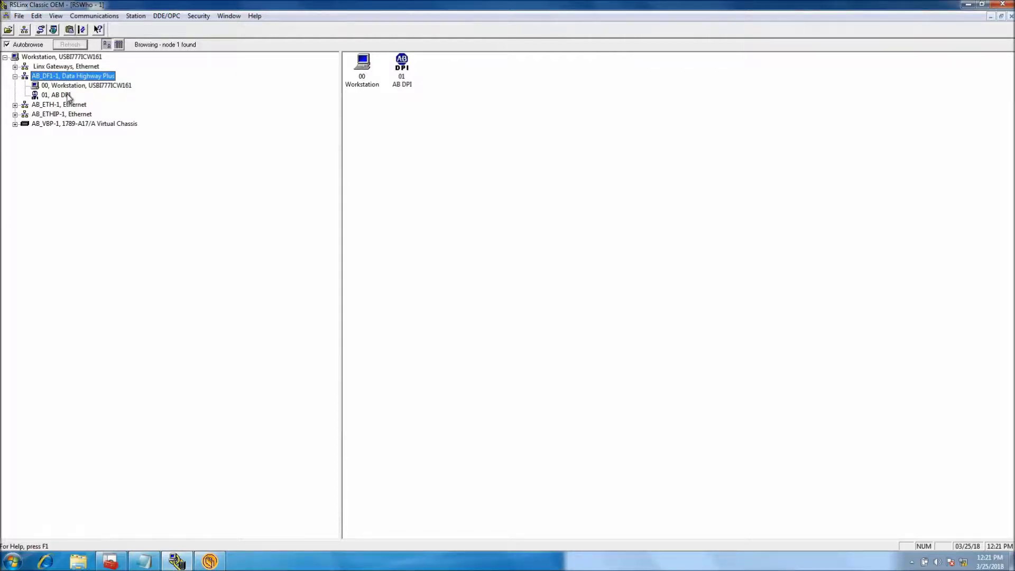
left_click(209, 561)
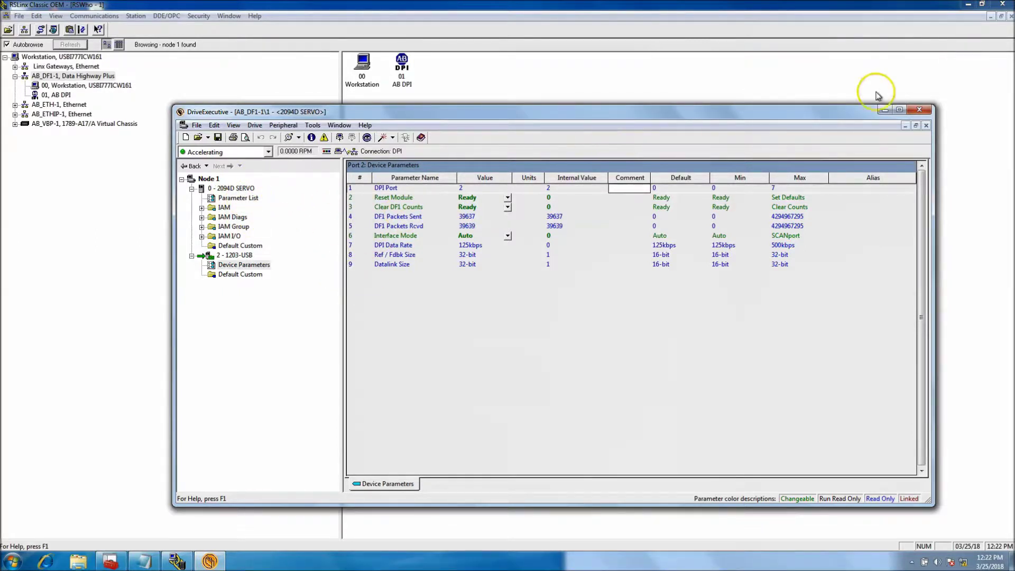
Minimize RSLinx Classic, point out the two Kinetix 6000 files on the desktop and reposition the DriveExecutive window below them
left_click(969, 4)
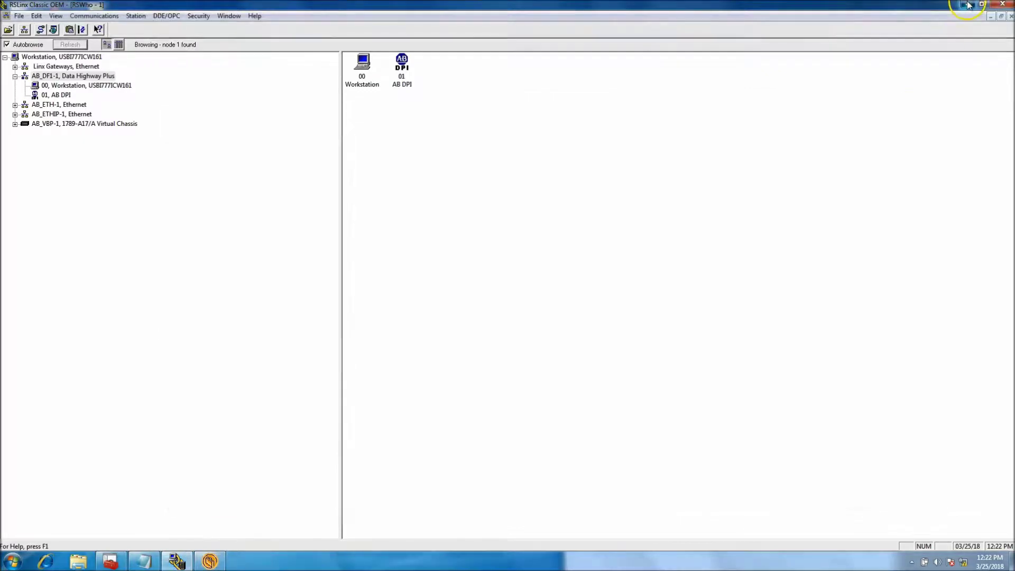
left_click(968, 4)
left_click_drag(771, 109, 709, 175)
left_click(513, 86)
left_click(552, 97, "ctrl")
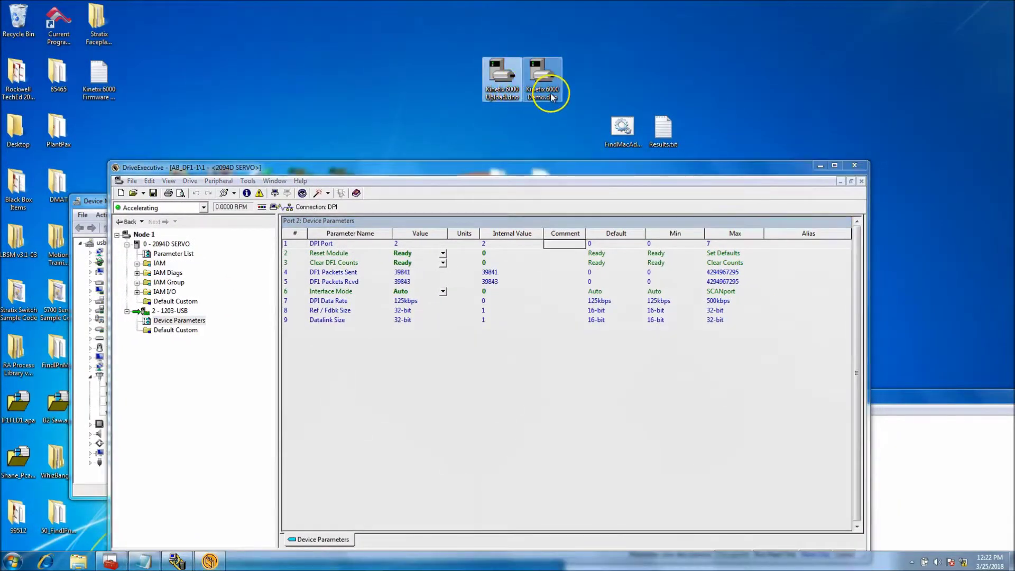
left_click(552, 98)
left_click_drag(556, 170, 642, 107)
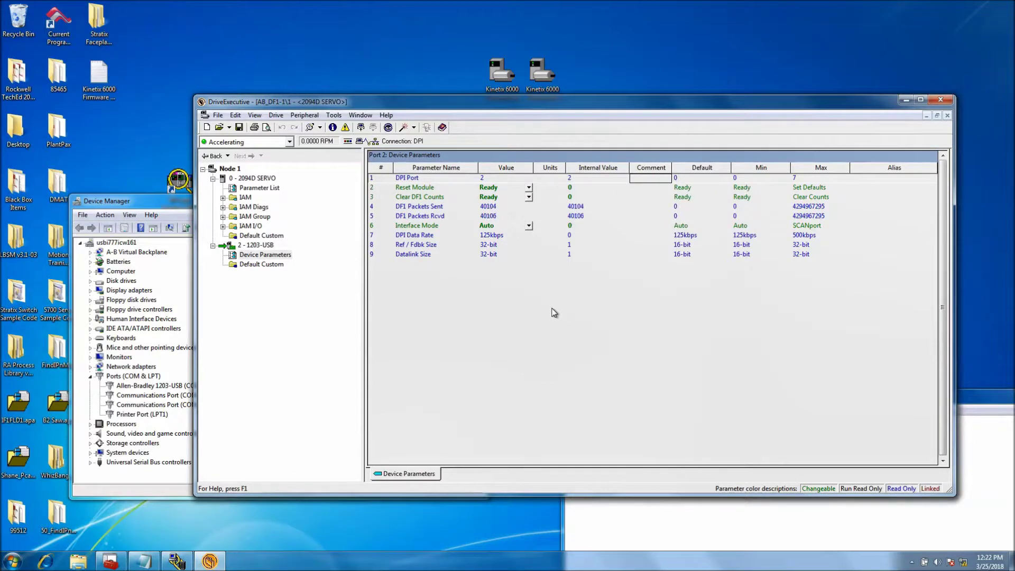
Check the 1203-USB converter's revision in its properties and close them without changes
left_click(258, 257)
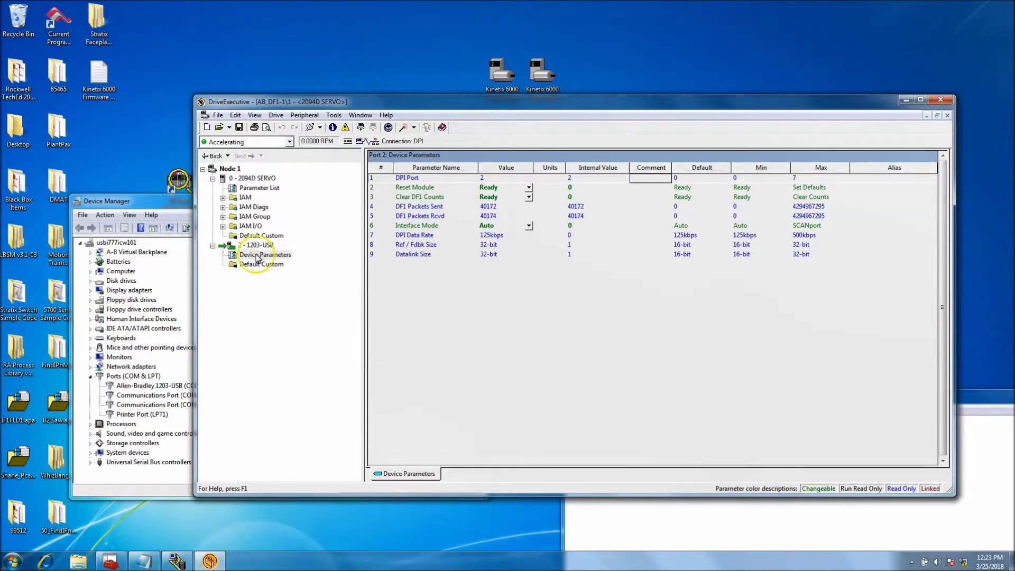
left_click(257, 245)
right_click(256, 246)
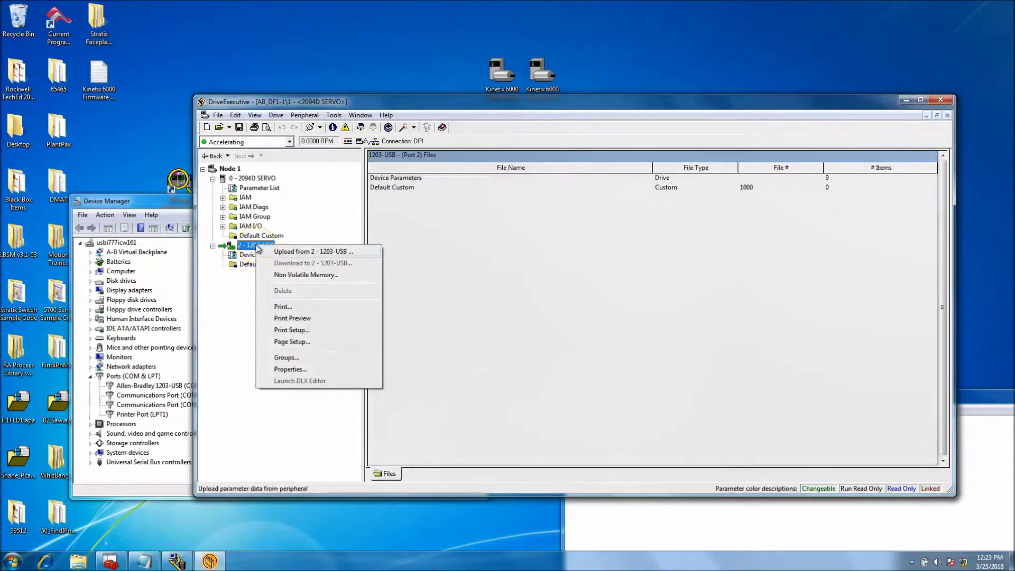
left_click(307, 373)
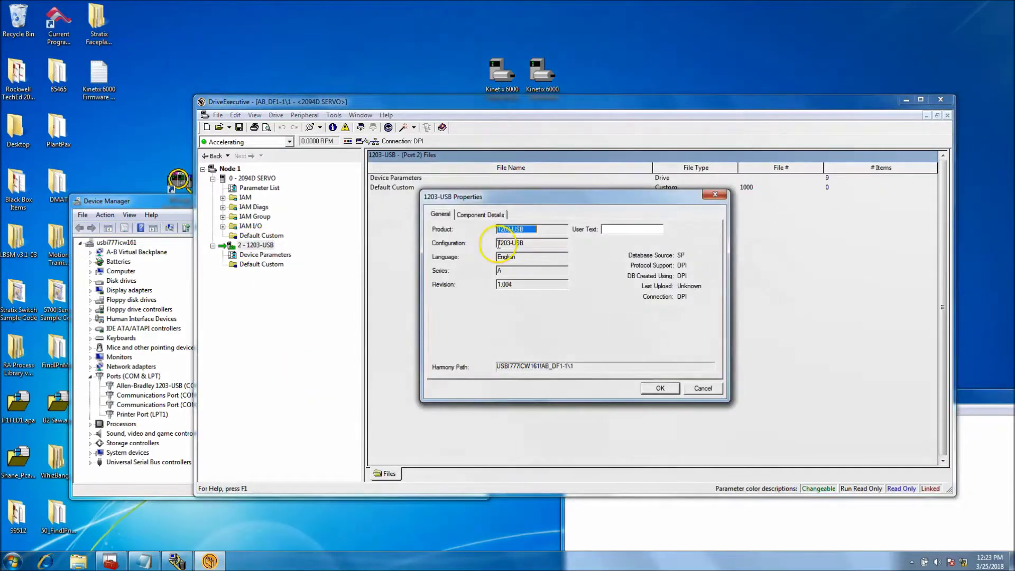
double_click(514, 286)
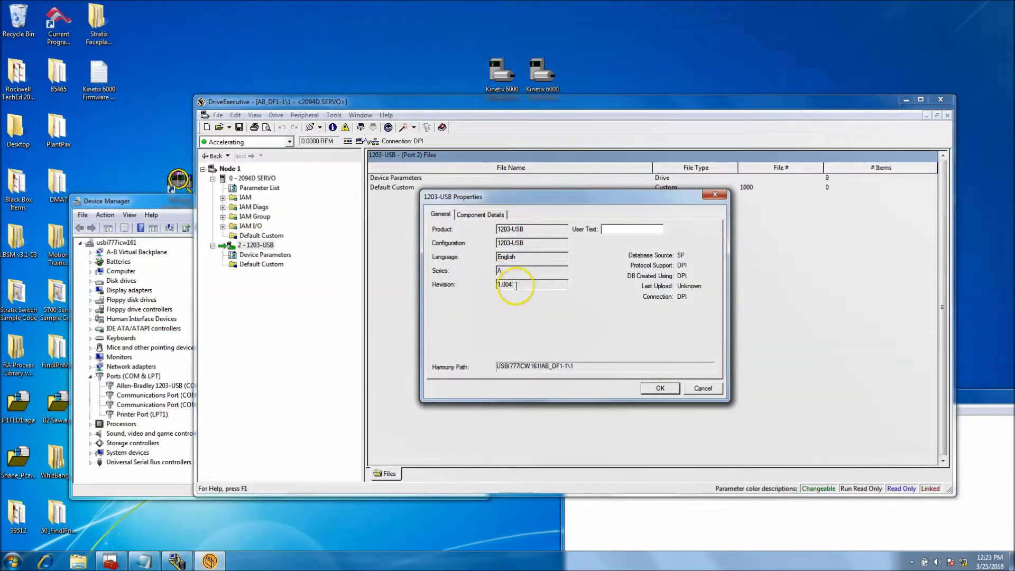
left_click(702, 388)
View the general properties of the 2094D SERVO drive and close them without changes
left_click(263, 181)
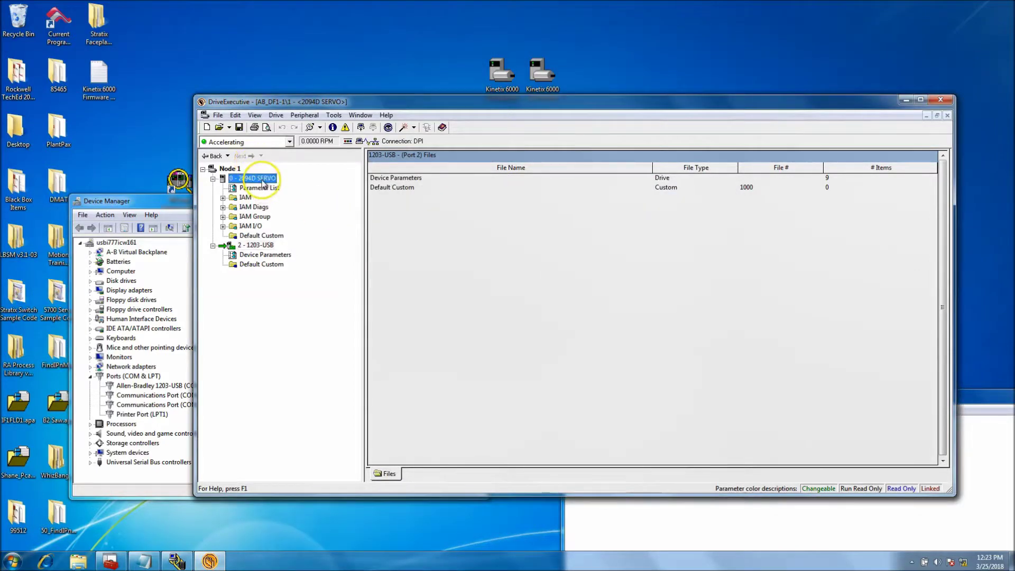
right_click(265, 179)
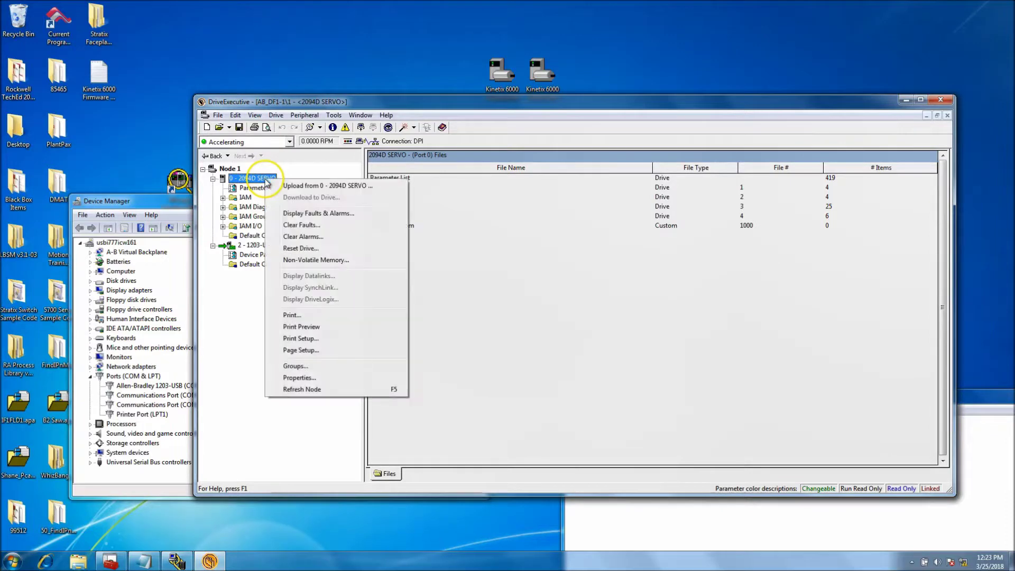
left_click(329, 377)
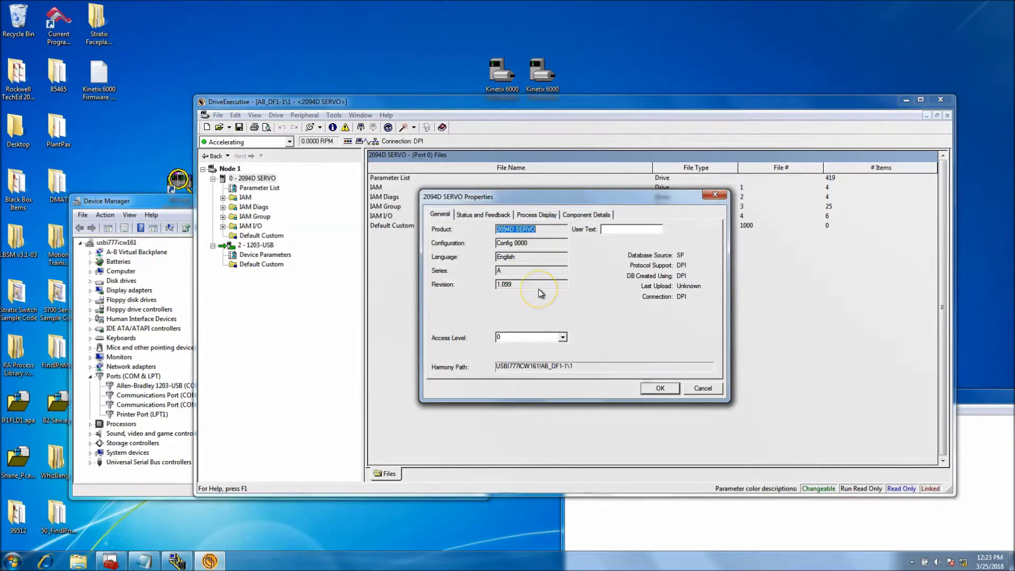
left_click(703, 388)
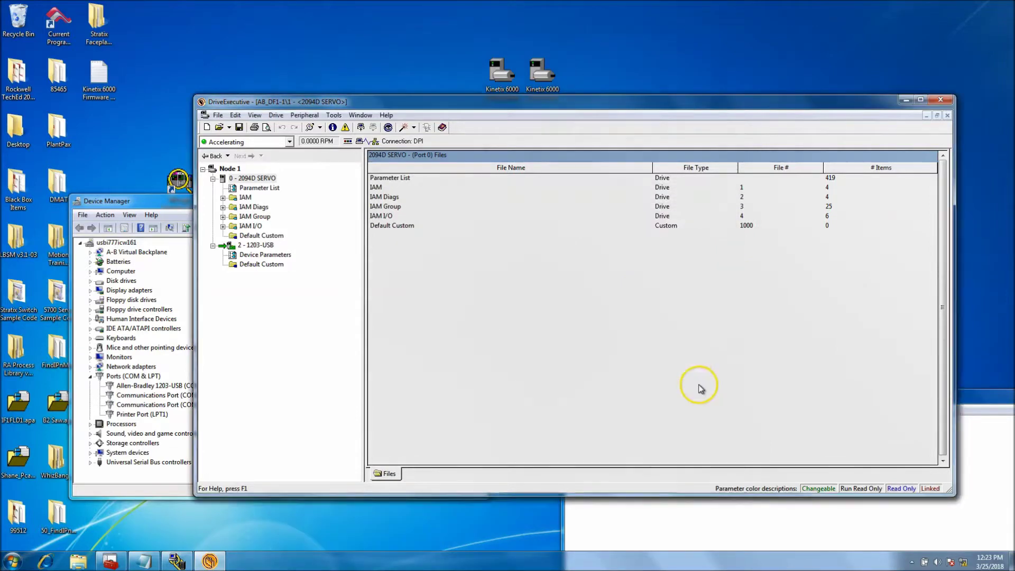
Close DriveExecutive and the untitled Notepad note, discarding the unsaved changes in both
left_click(938, 98)
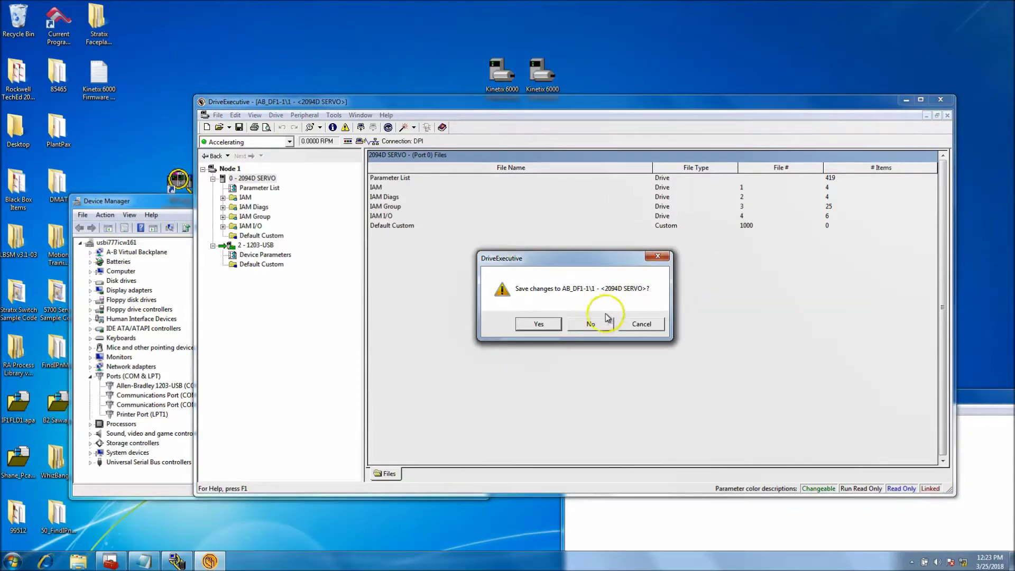
left_click(592, 322)
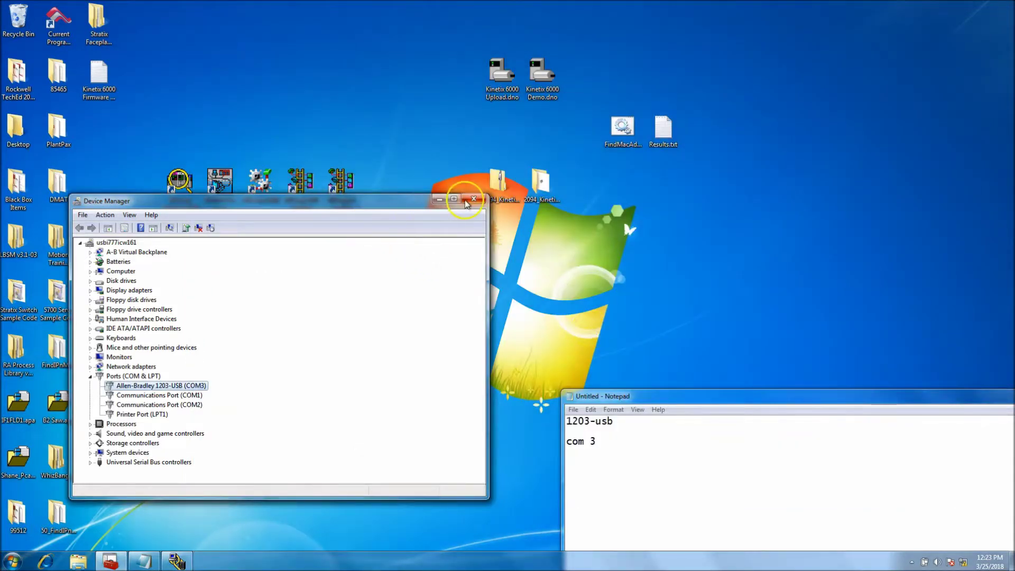
left_click_drag(777, 402, 574, 239)
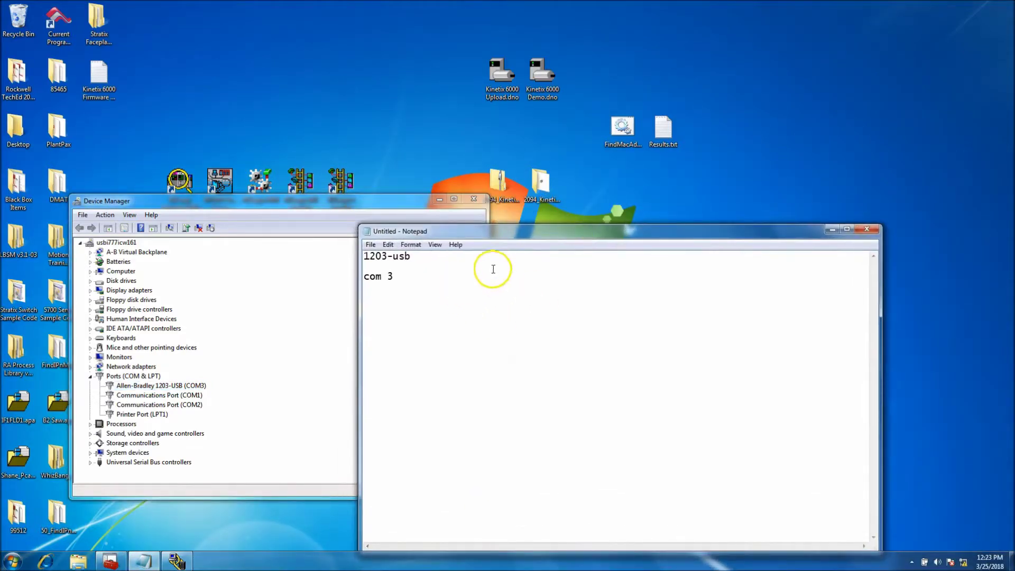
left_click(869, 230)
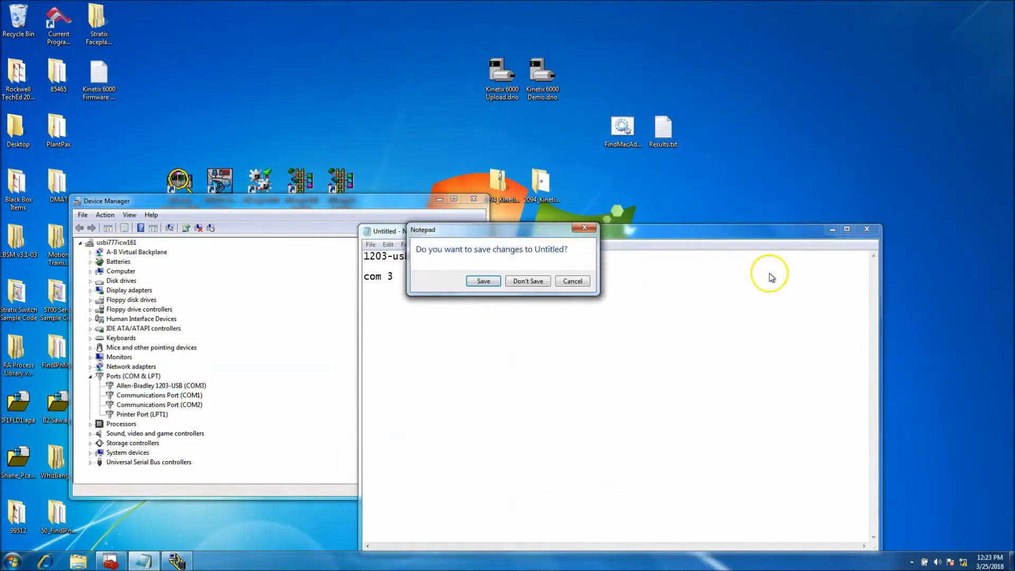
left_click(537, 282)
Reposition the Device Manager window below the row of RSLogix desktop shortcuts
left_click_drag(404, 201, 474, 231)
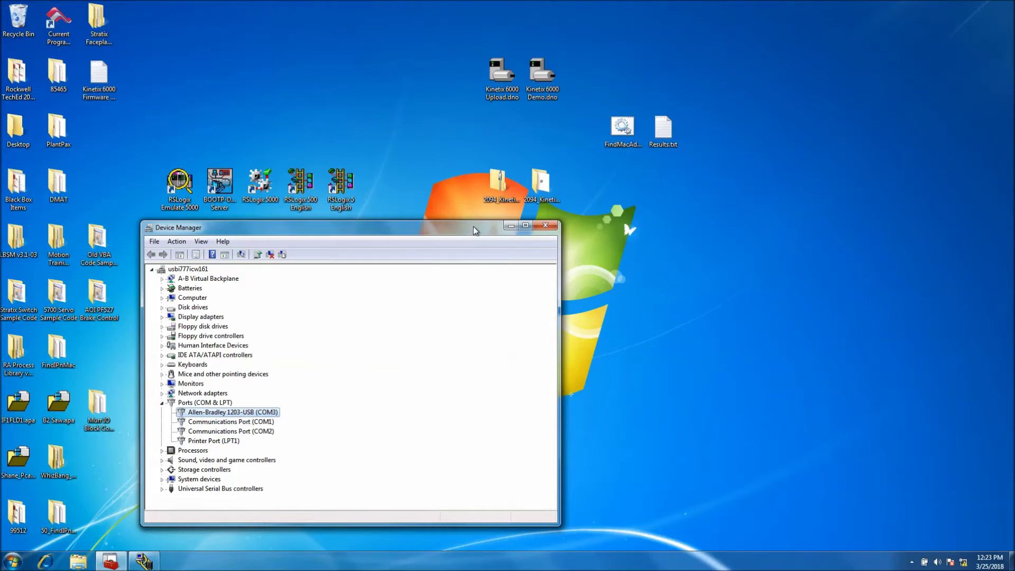
left_click_drag(474, 228, 482, 232)
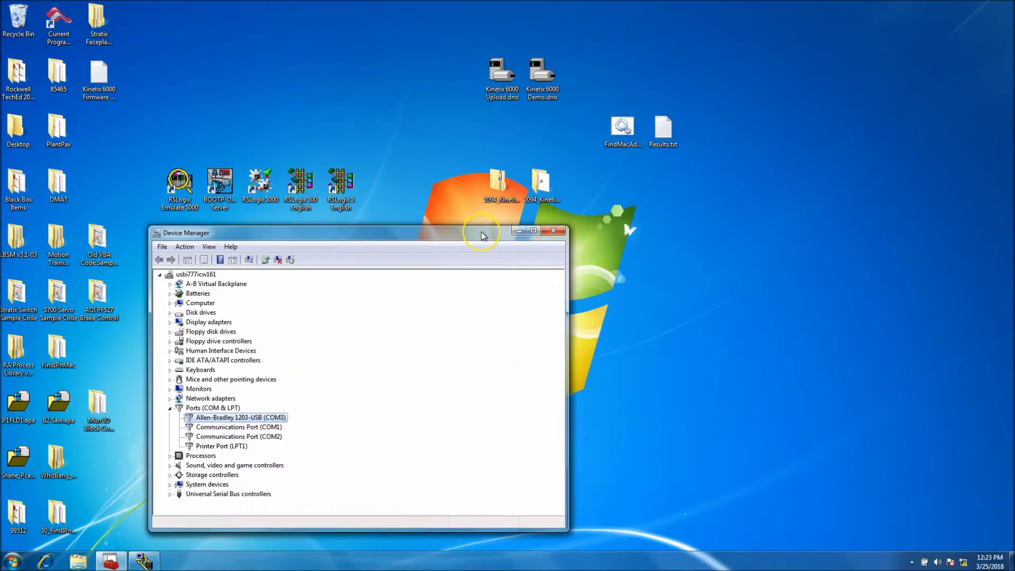